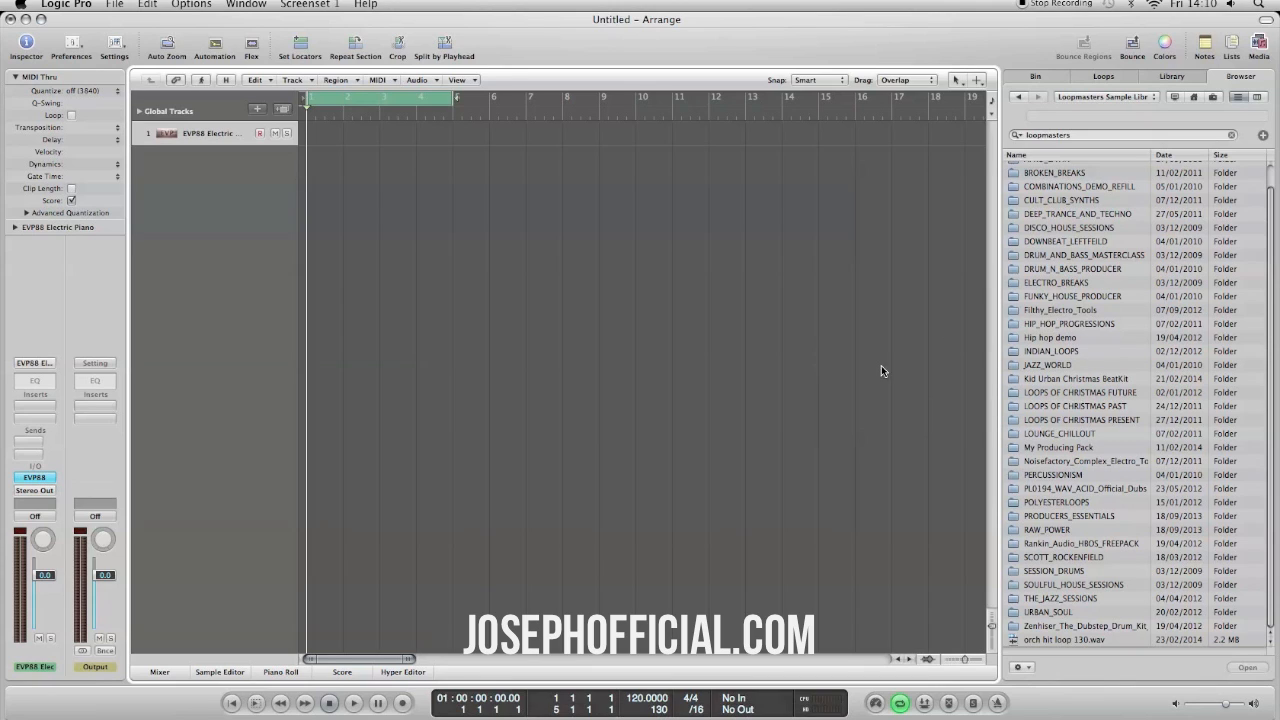
# Browse to the NCT1 Bassdrums samples inside the drums folder of the Noisefactory Complex pack.
pyautogui.doubleClick(1071, 462)
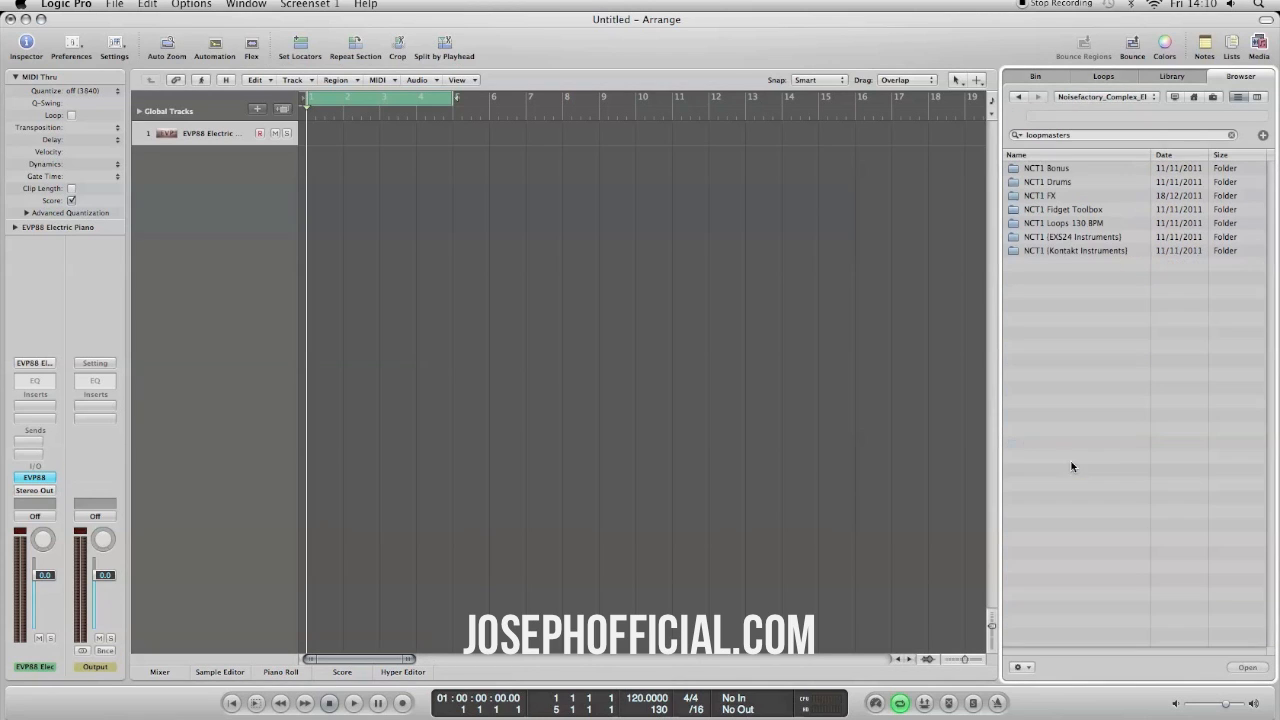
pyautogui.doubleClick(1065, 183)
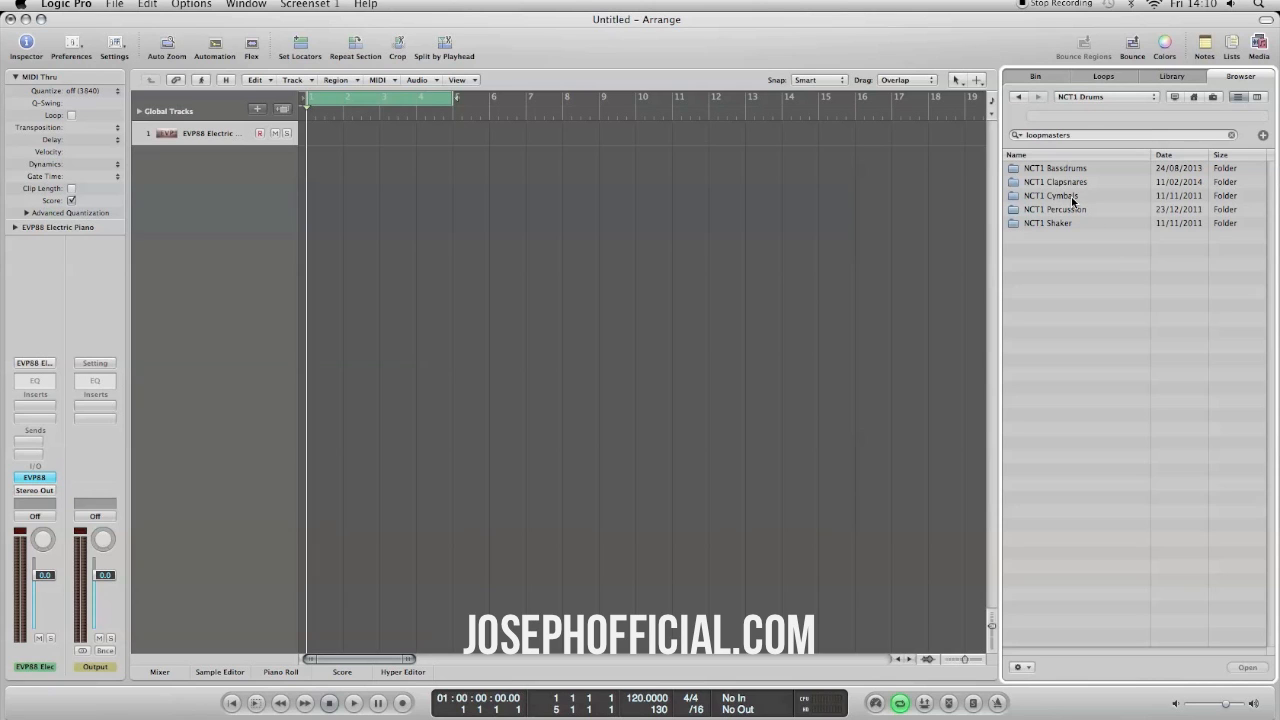
pyautogui.click(1065, 168)
pyautogui.doubleClick(1065, 168)
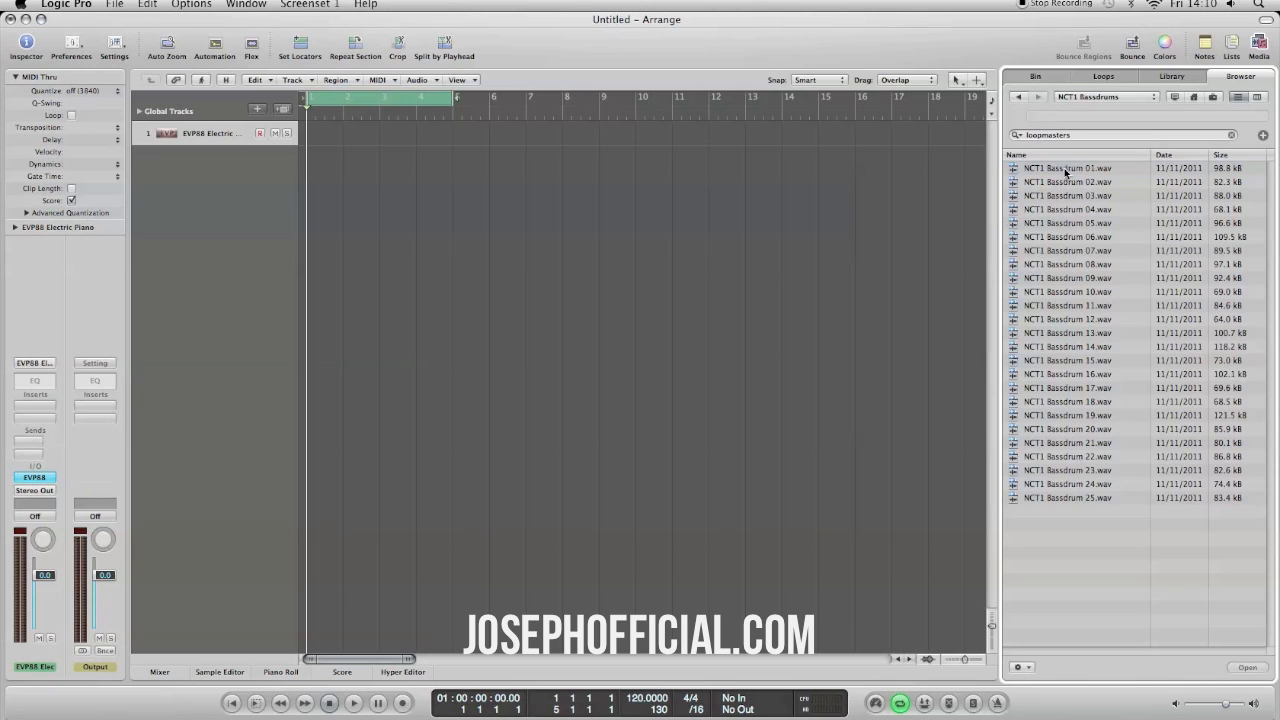
# Audition NCT1 Bassdrum 09.wav and place it at bar 1 on a new audio track below the electric piano track.
pyautogui.click(1063, 278)
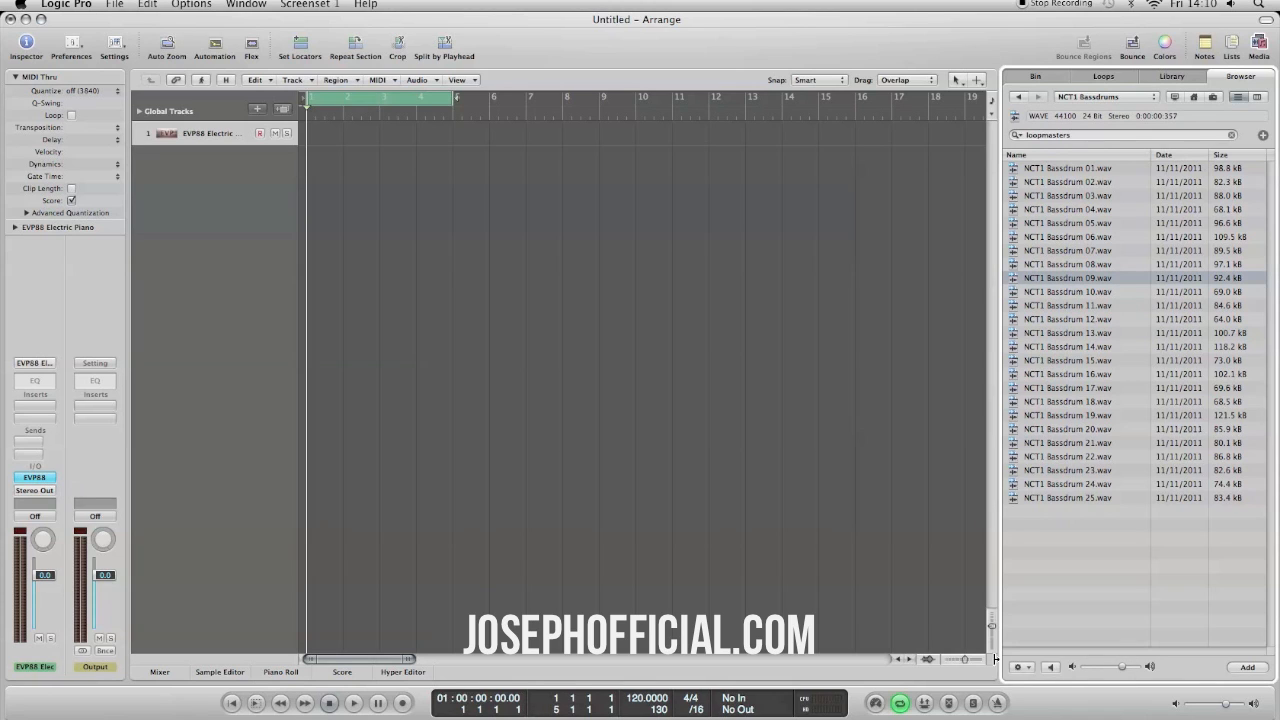
pyautogui.click(1049, 667)
pyautogui.moveTo(1069, 276); pyautogui.dragTo(320, 136)
pyautogui.press('super+z')
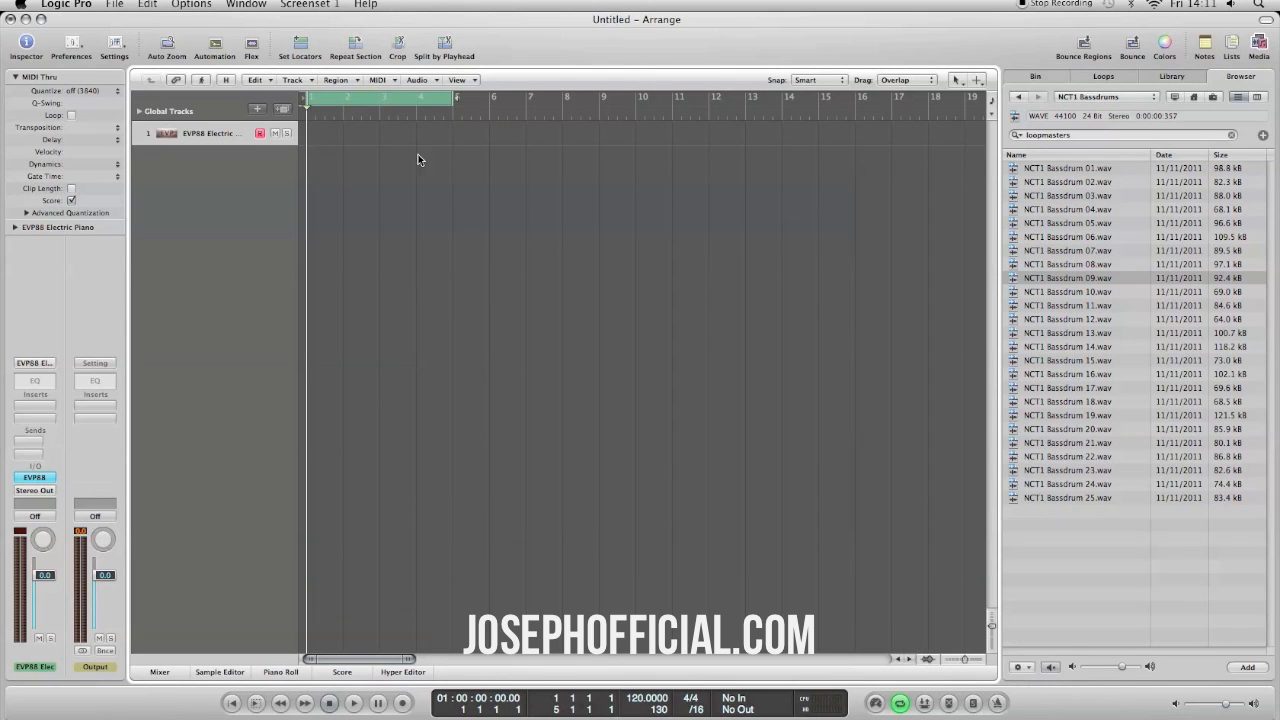
pyautogui.moveTo(1068, 276); pyautogui.dragTo(314, 166)
pyautogui.click(336, 194)
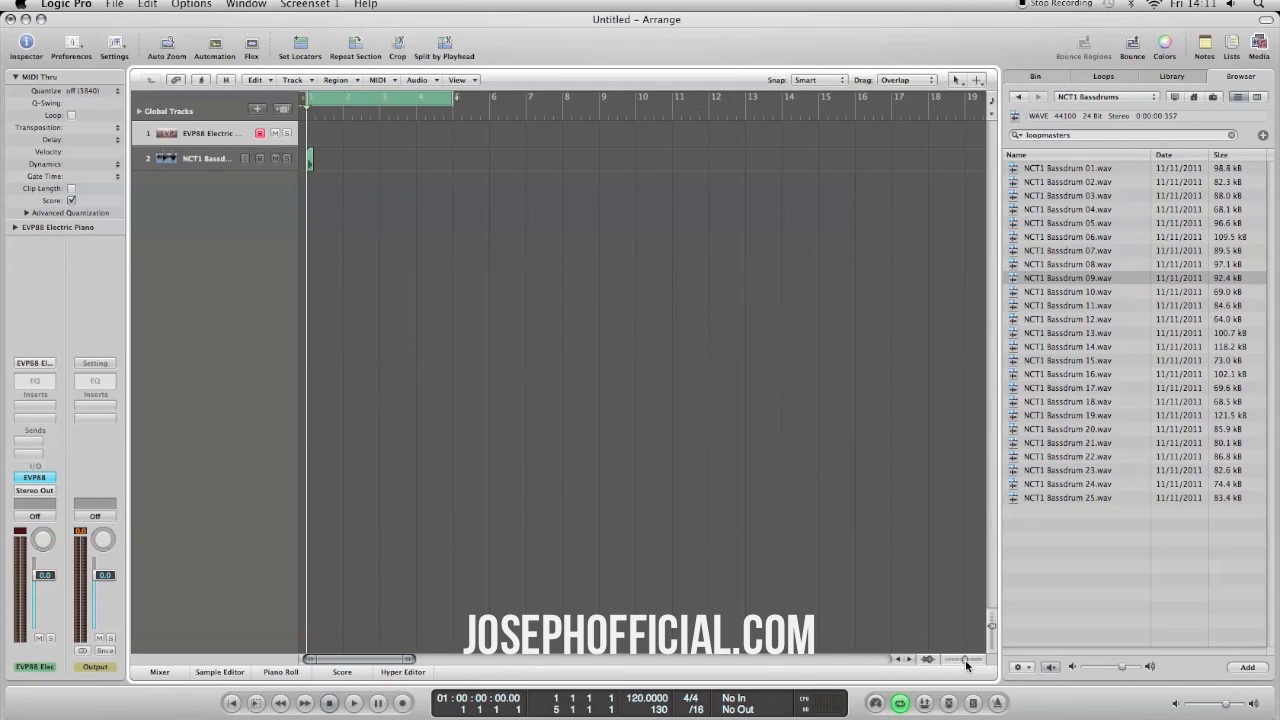
# Insert a stereo Limiter on the Output channel and toggle its Softknee option.
pyautogui.moveTo(965, 660); pyautogui.dragTo(963, 658)
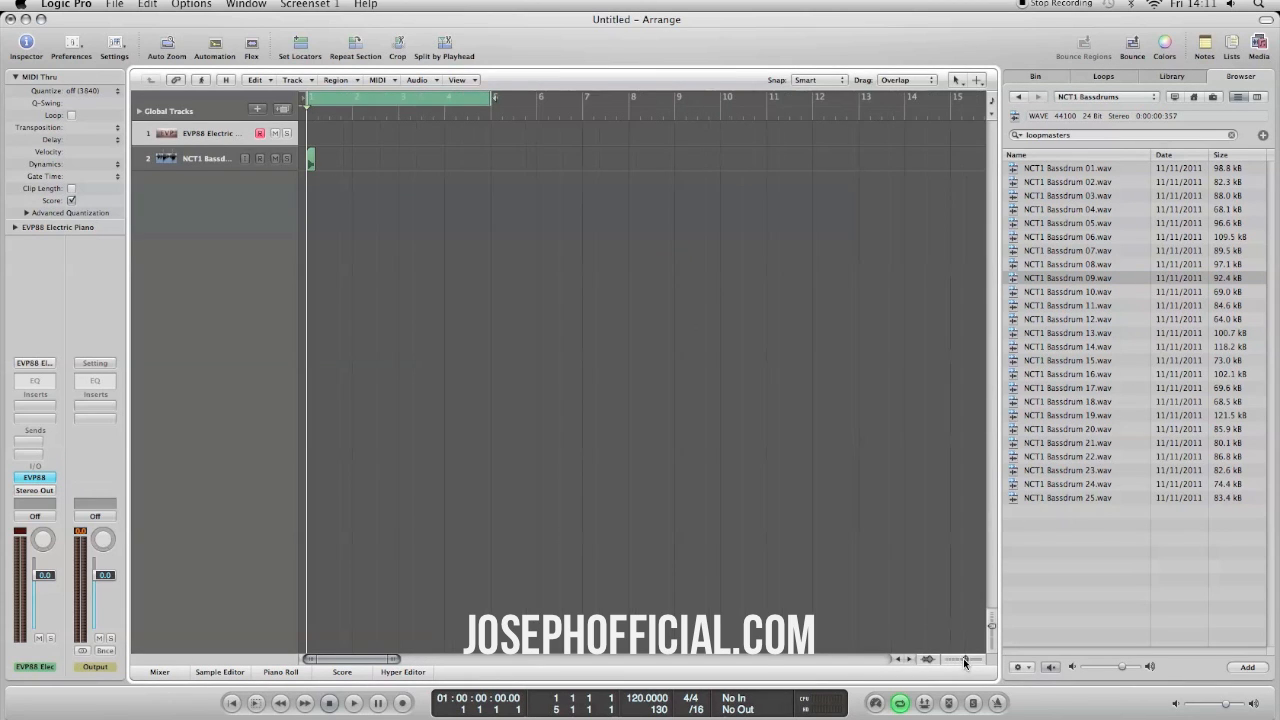
pyautogui.click(93, 420)
pyautogui.moveTo(160, 467)
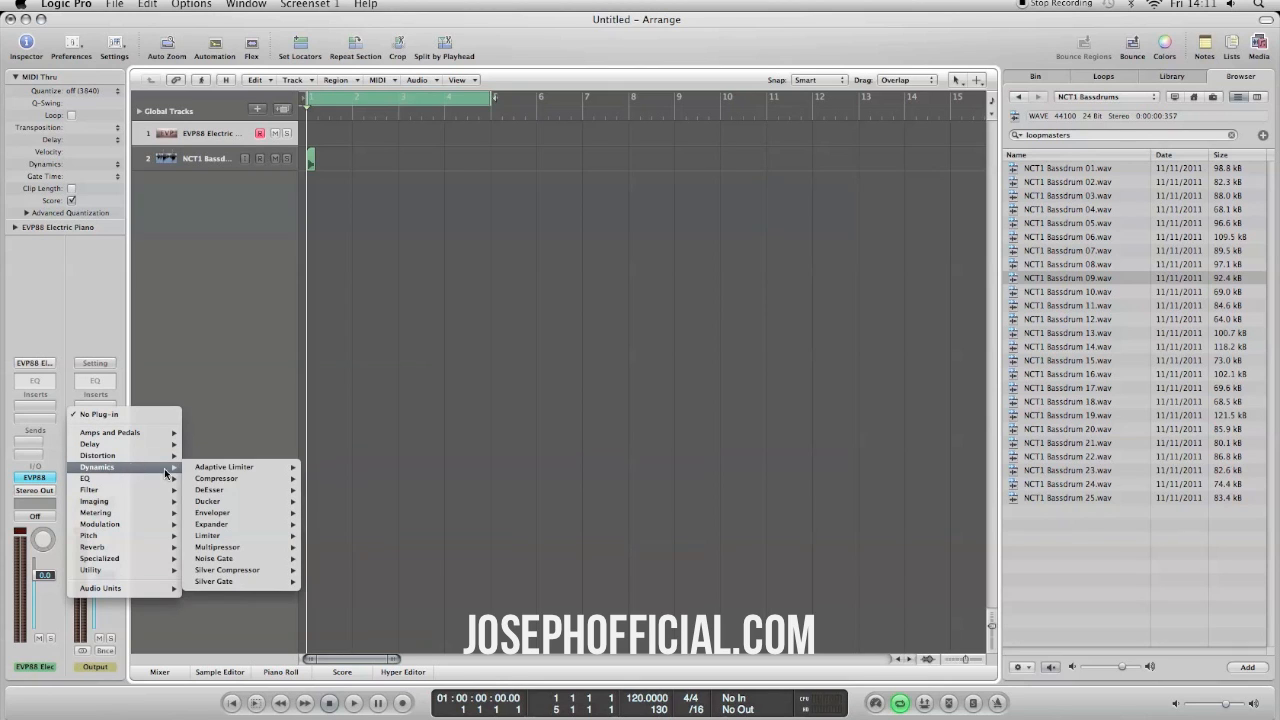
pyautogui.moveTo(246, 535)
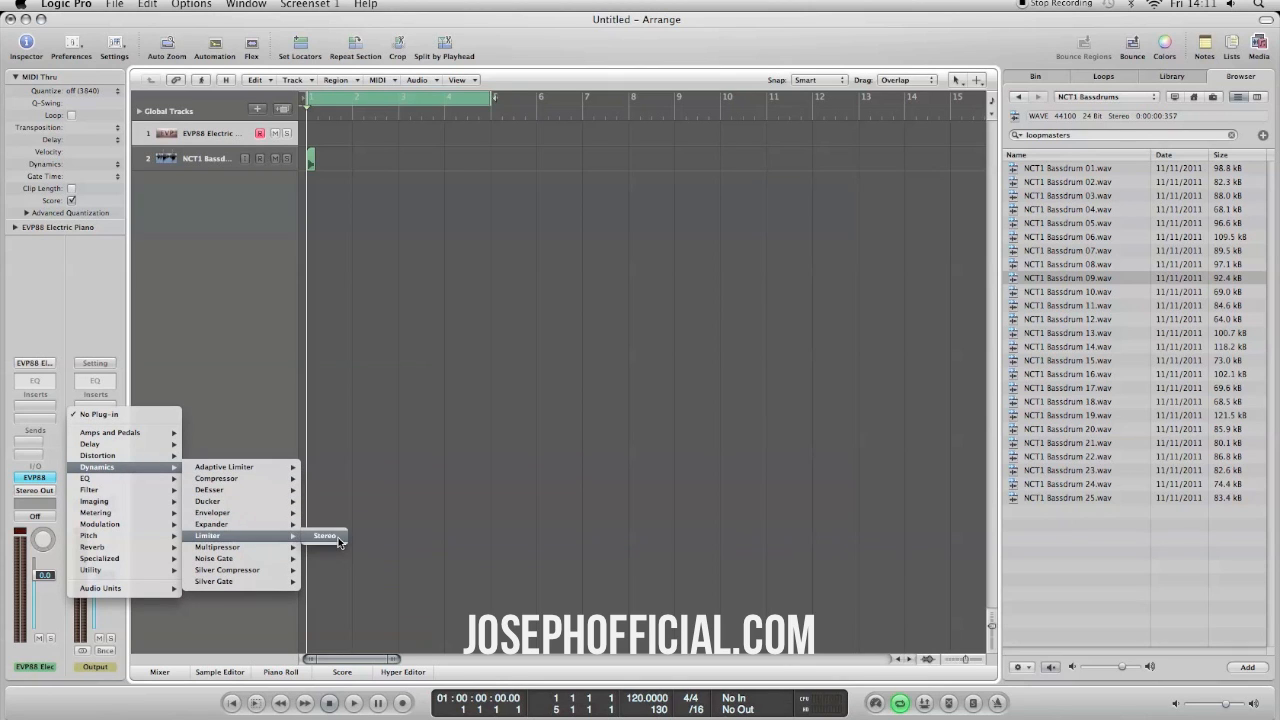
pyautogui.click(338, 539)
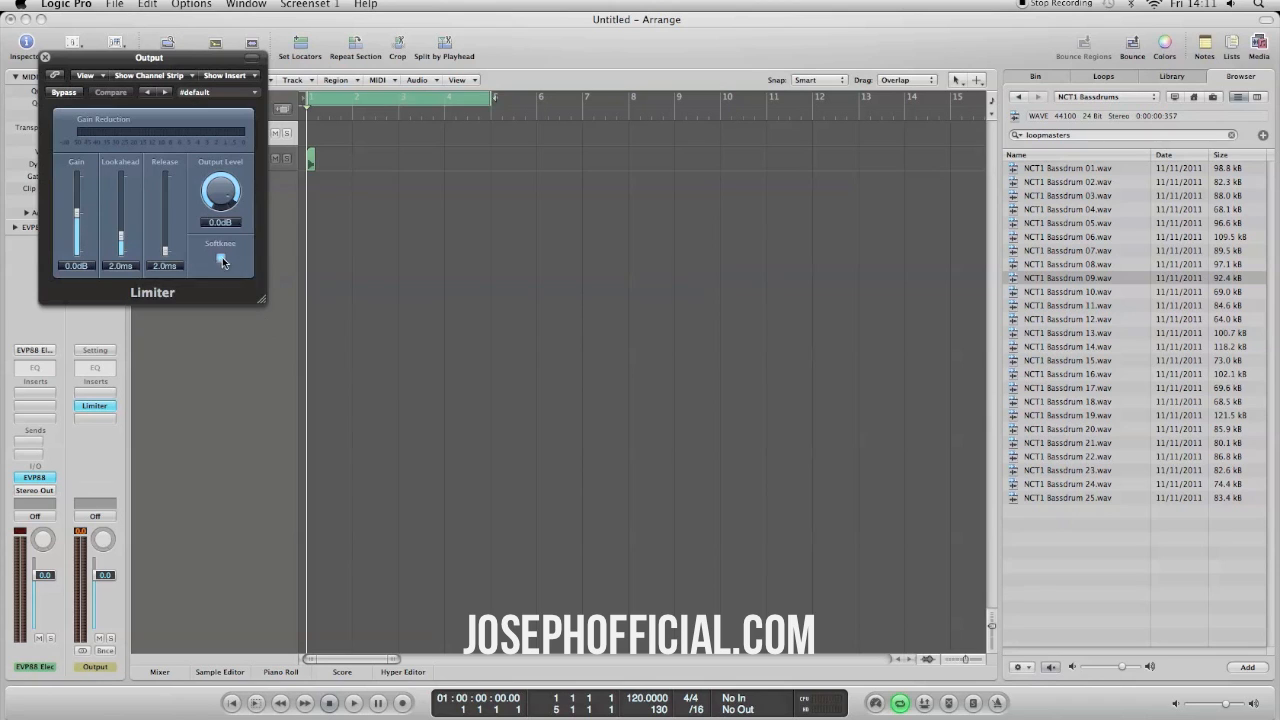
pyautogui.click(221, 260)
pyautogui.click(47, 60)
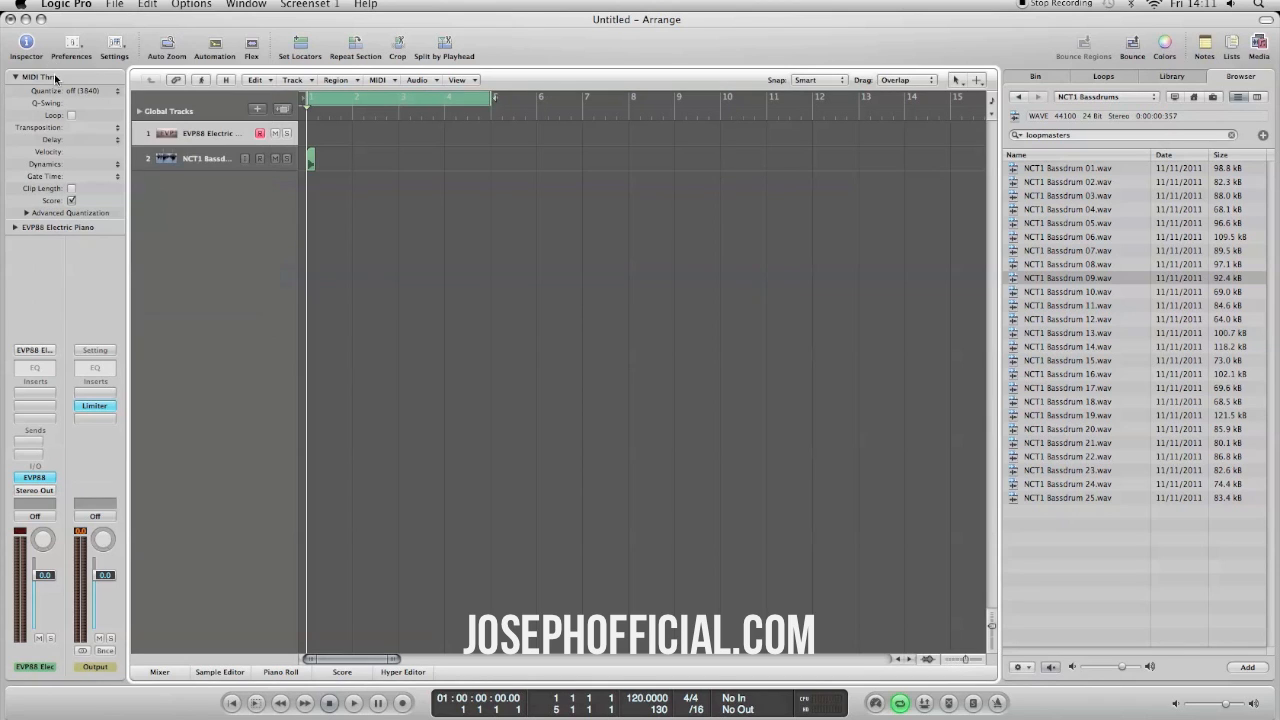
# Duplicate the bass drum region onto every beat of bars 1 to 4 and play back the pattern.
pyautogui.moveTo(309, 163); pyautogui.dragTo(357, 165)
pyautogui.click(442, 145)
pyautogui.moveTo(442, 141); pyautogui.dragTo(404, 161)
pyautogui.click(411, 190)
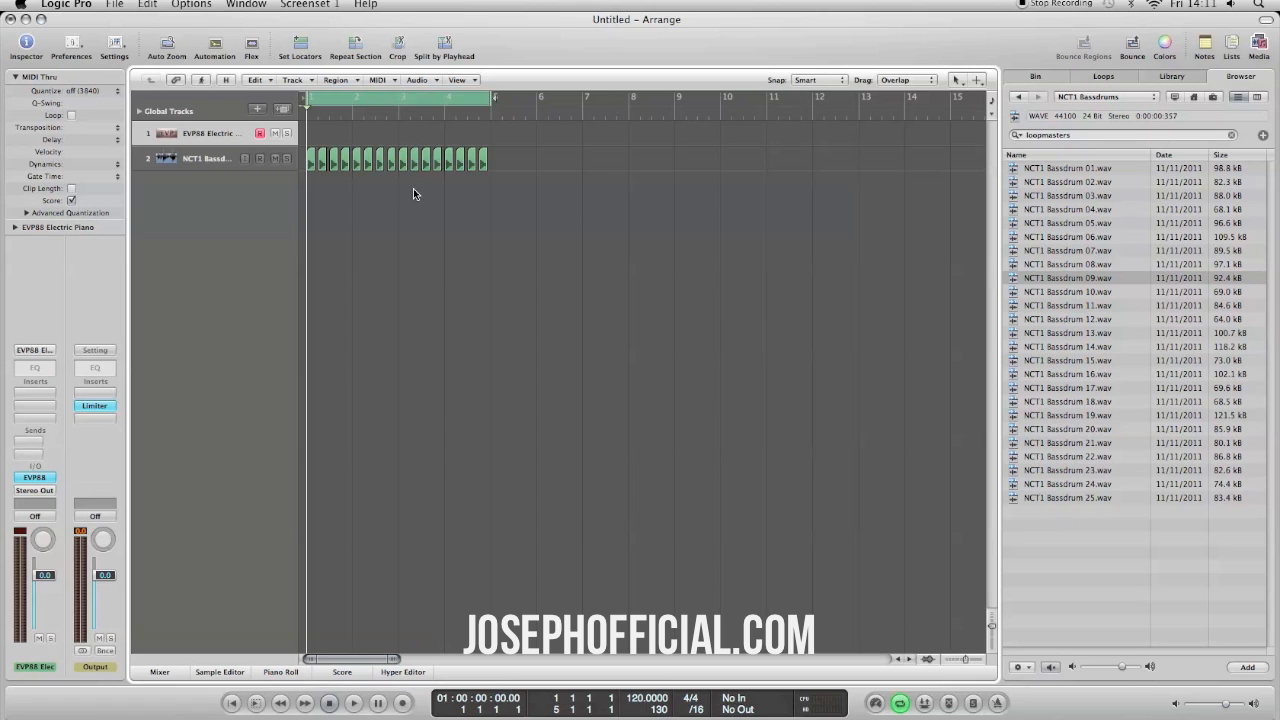
pyautogui.moveTo(965, 653); pyautogui.dragTo(968, 659)
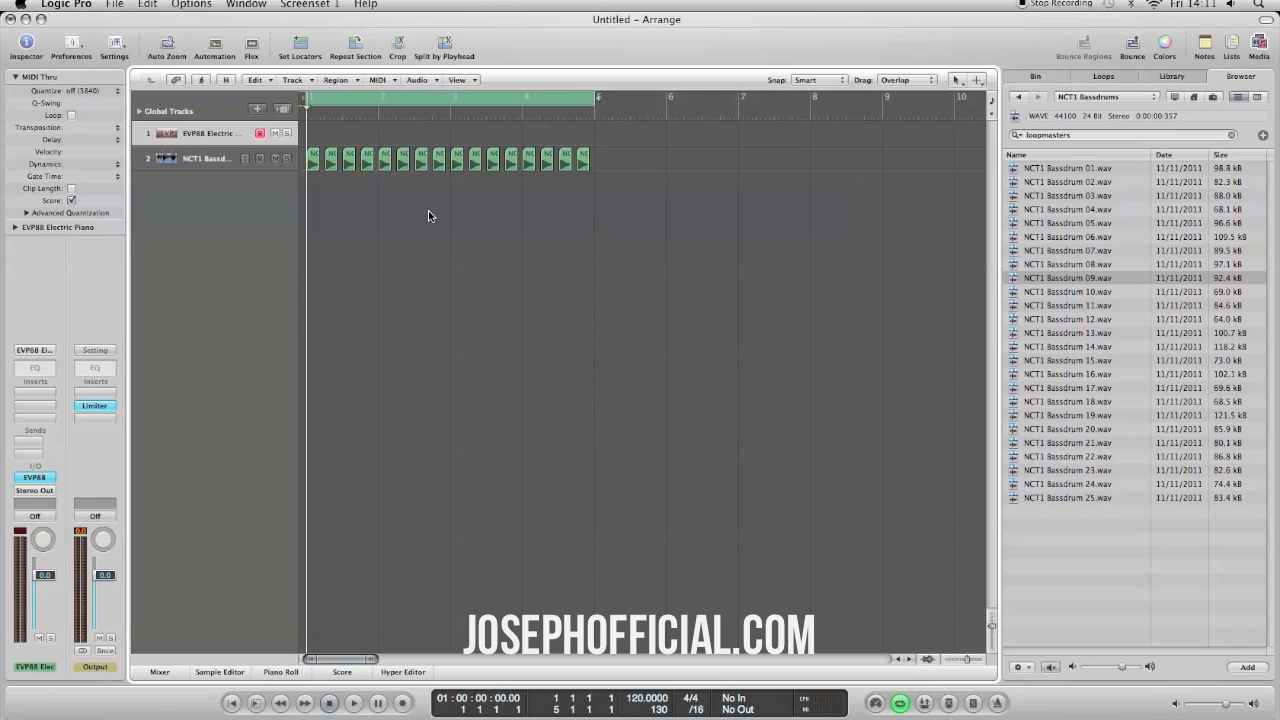
pyautogui.press('space')
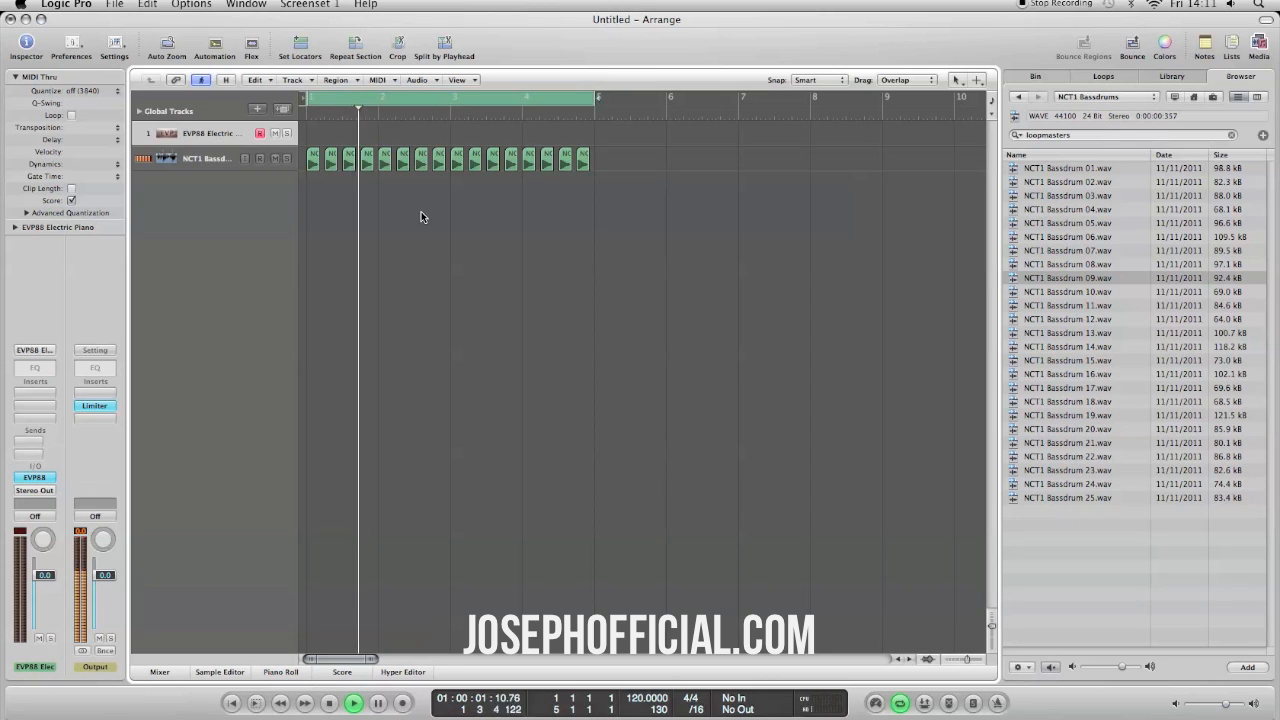
pyautogui.press('space')
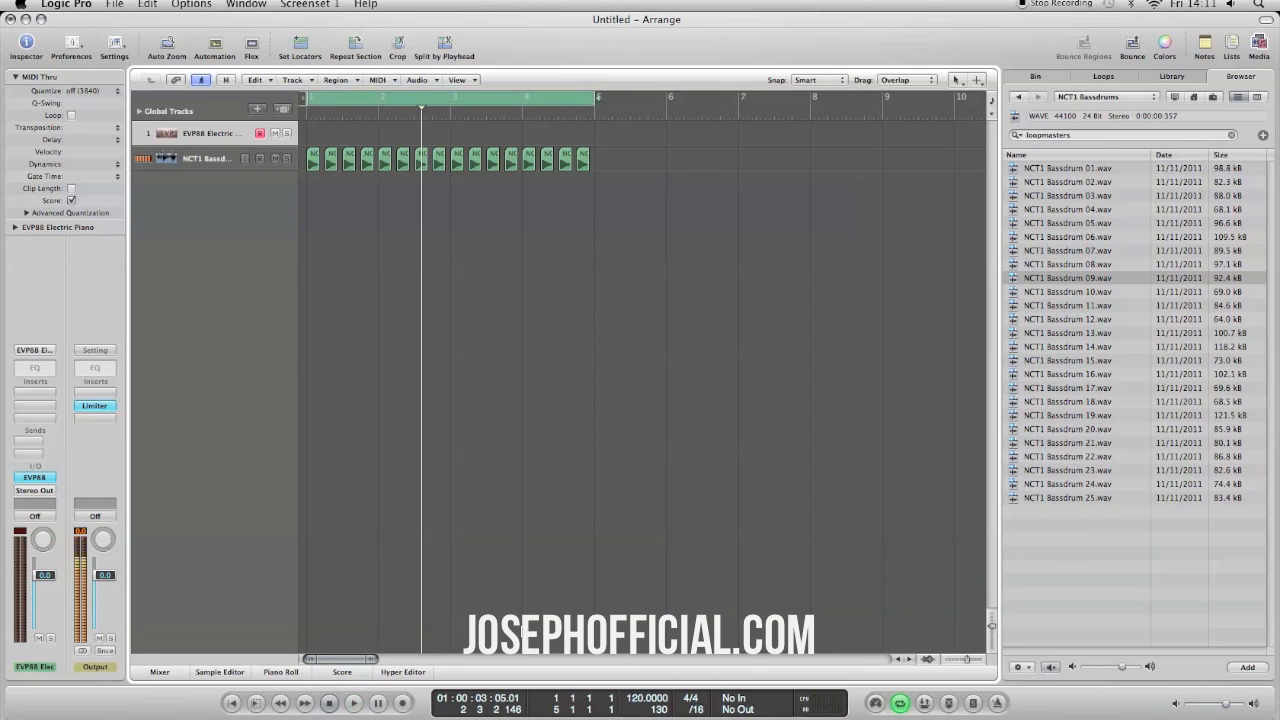
# Set the project tempo to 130 BPM and play the kick pattern from the start.
pyautogui.moveTo(641, 702); pyautogui.dragTo(641, 686)
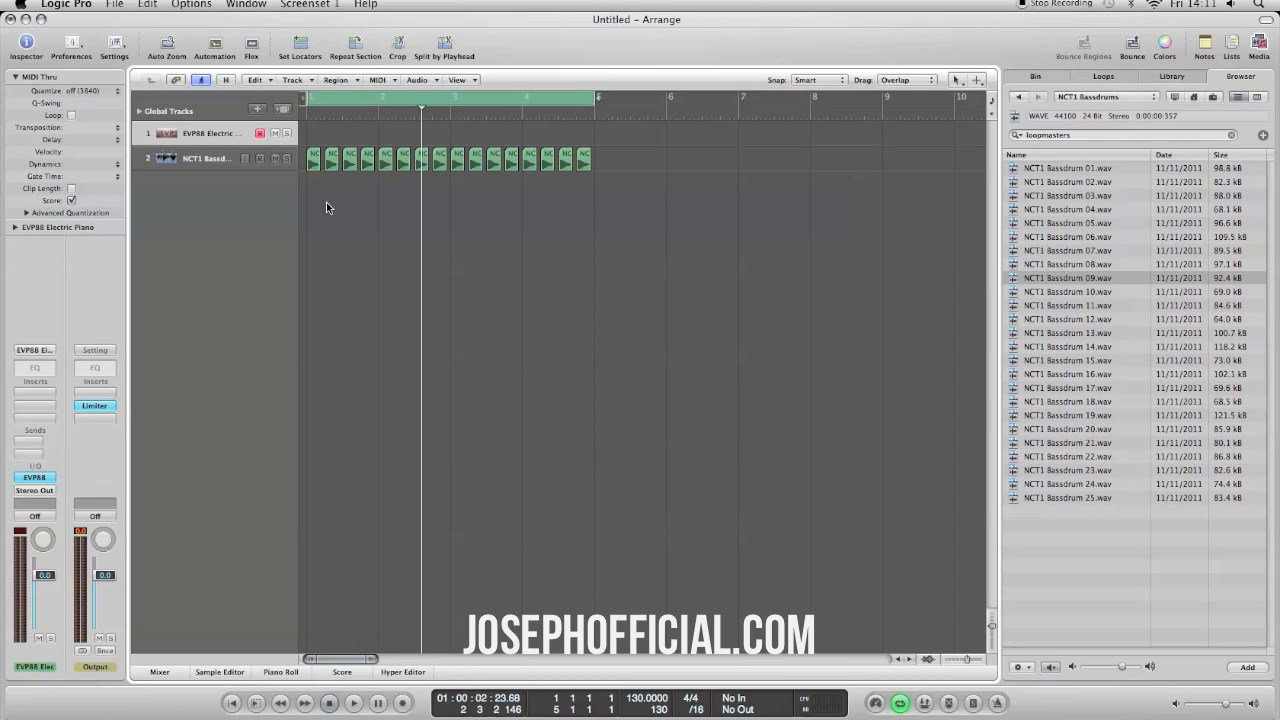
pyautogui.click(306, 116)
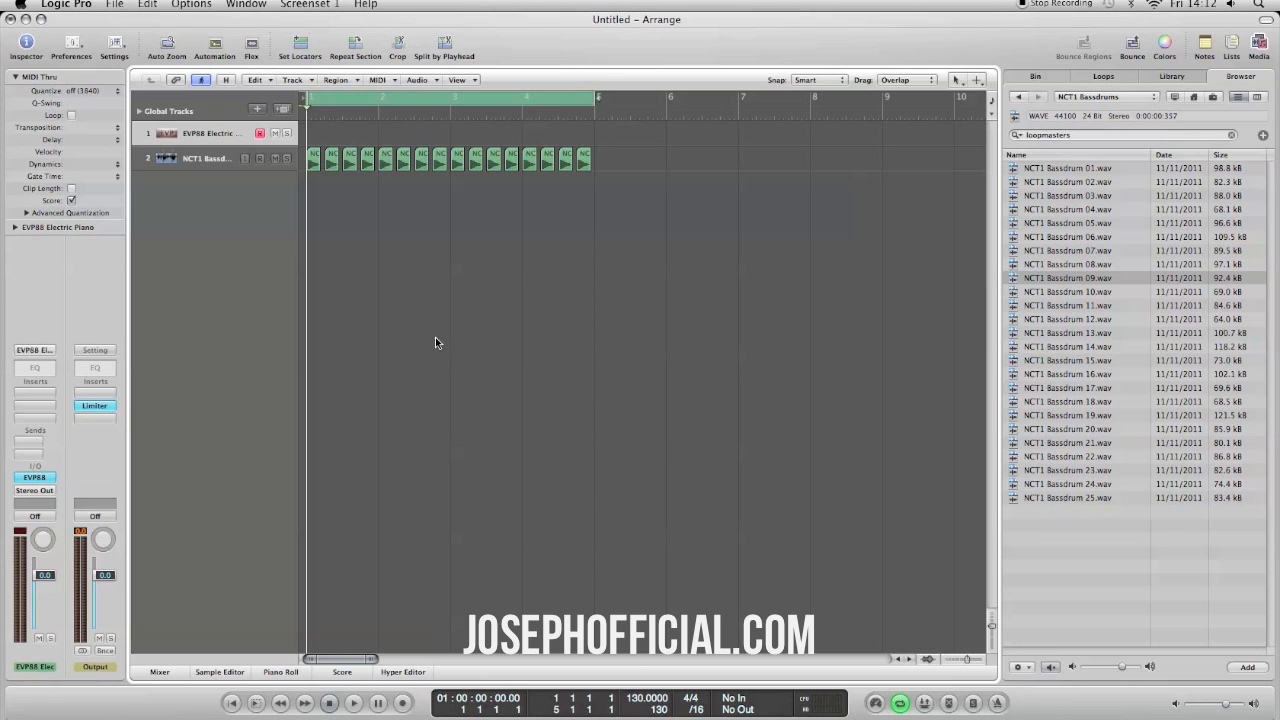
pyautogui.press('space')
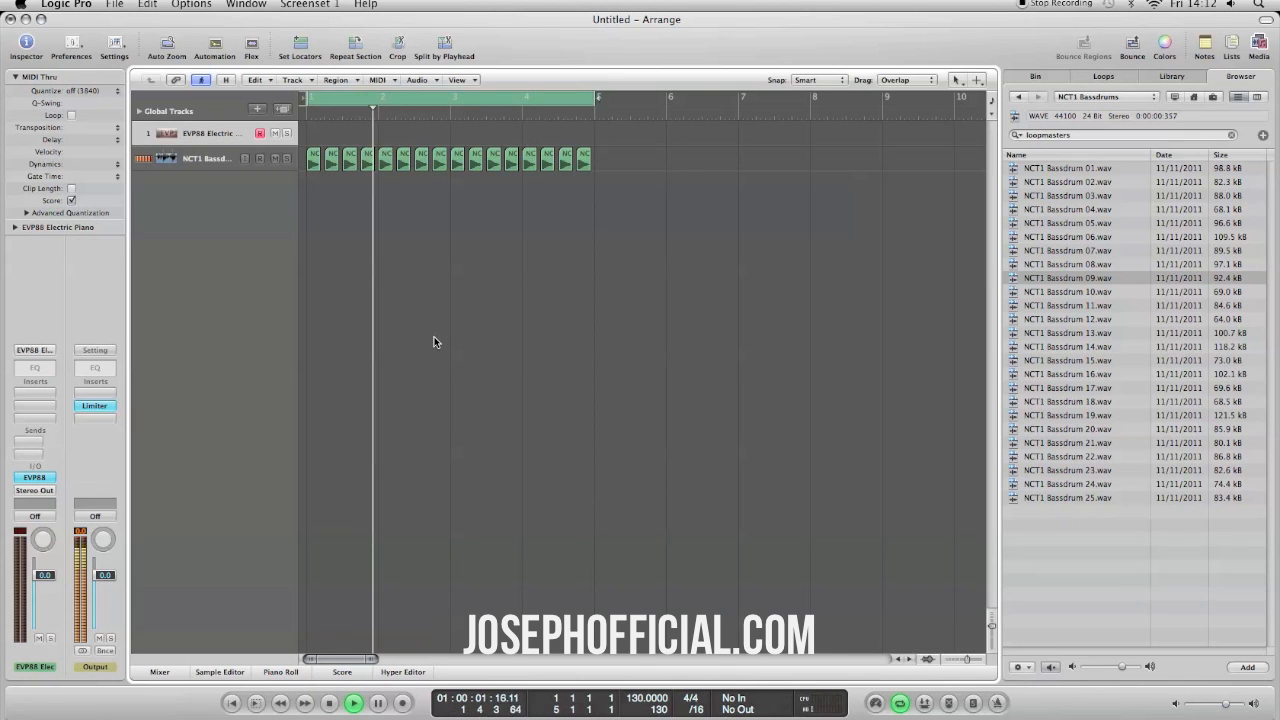
pyautogui.press('space')
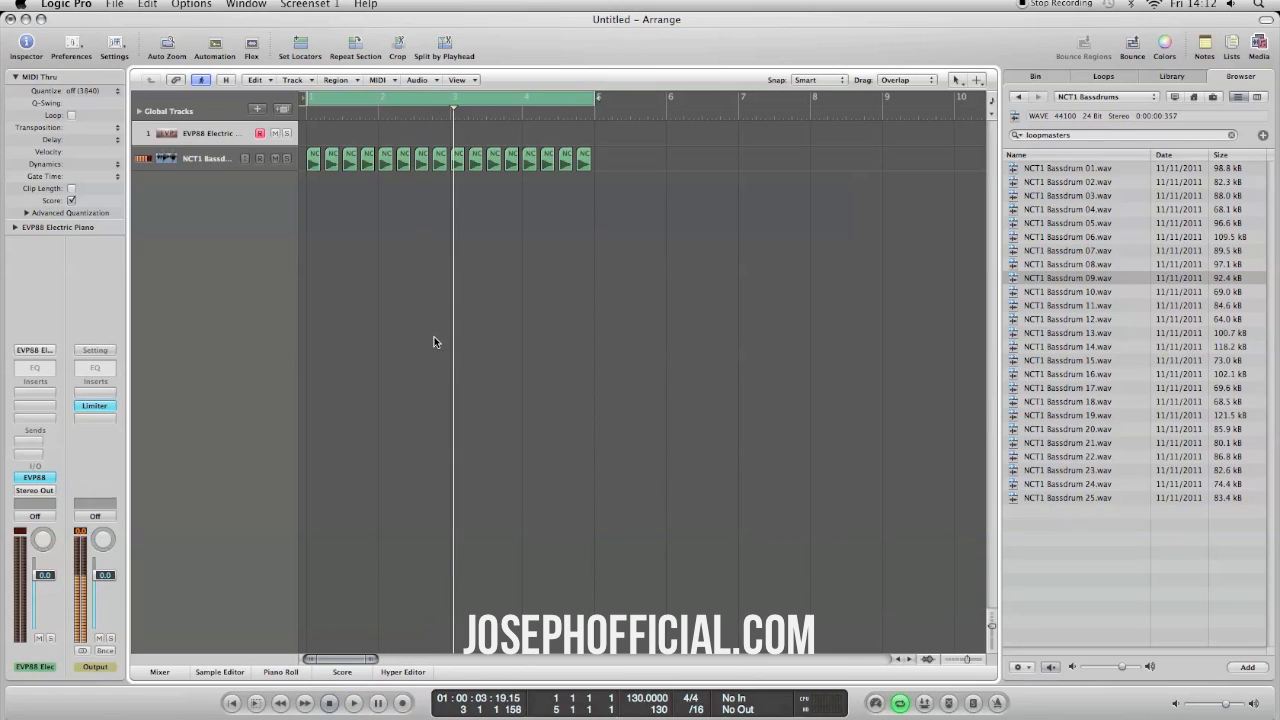
pyautogui.click(44, 481)
pyautogui.moveTo(47, 484)
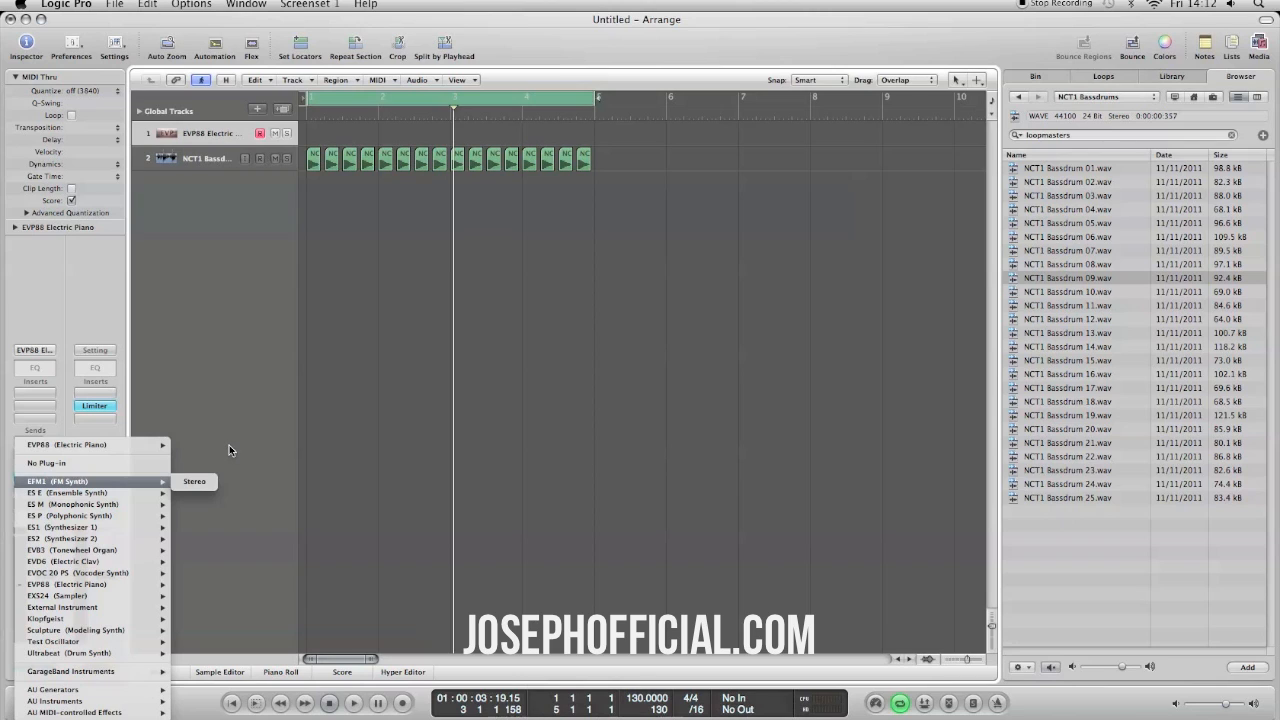
pyautogui.click(286, 425)
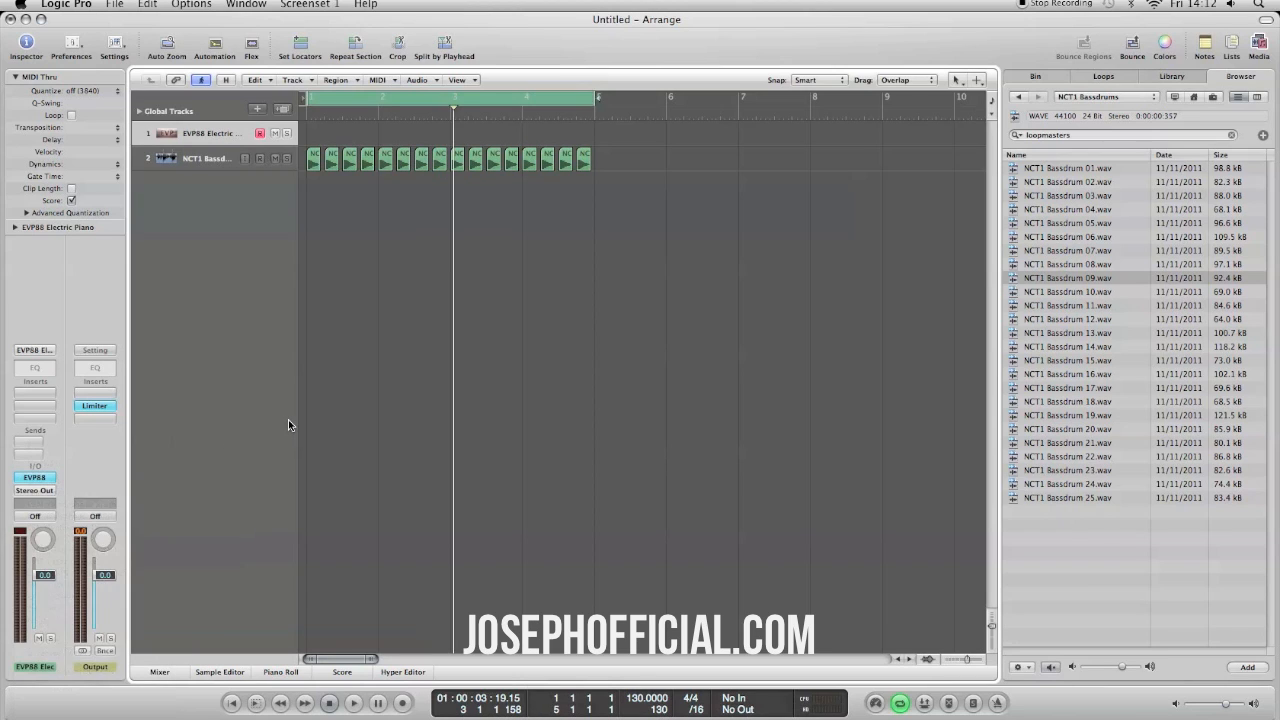
# Replace the EVP88 instrument on track 1 with a mono EXS24 sampler and move its window clear of the tracks.
pyautogui.click(47, 478)
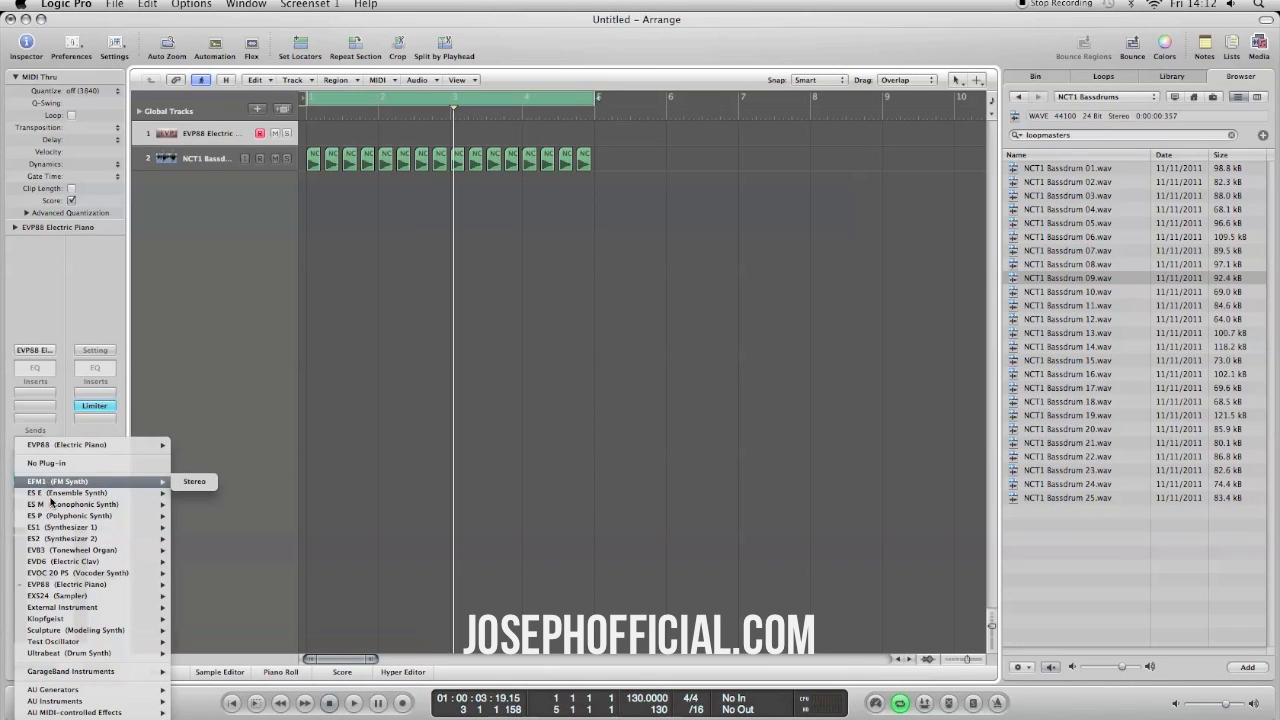
pyautogui.moveTo(90, 596)
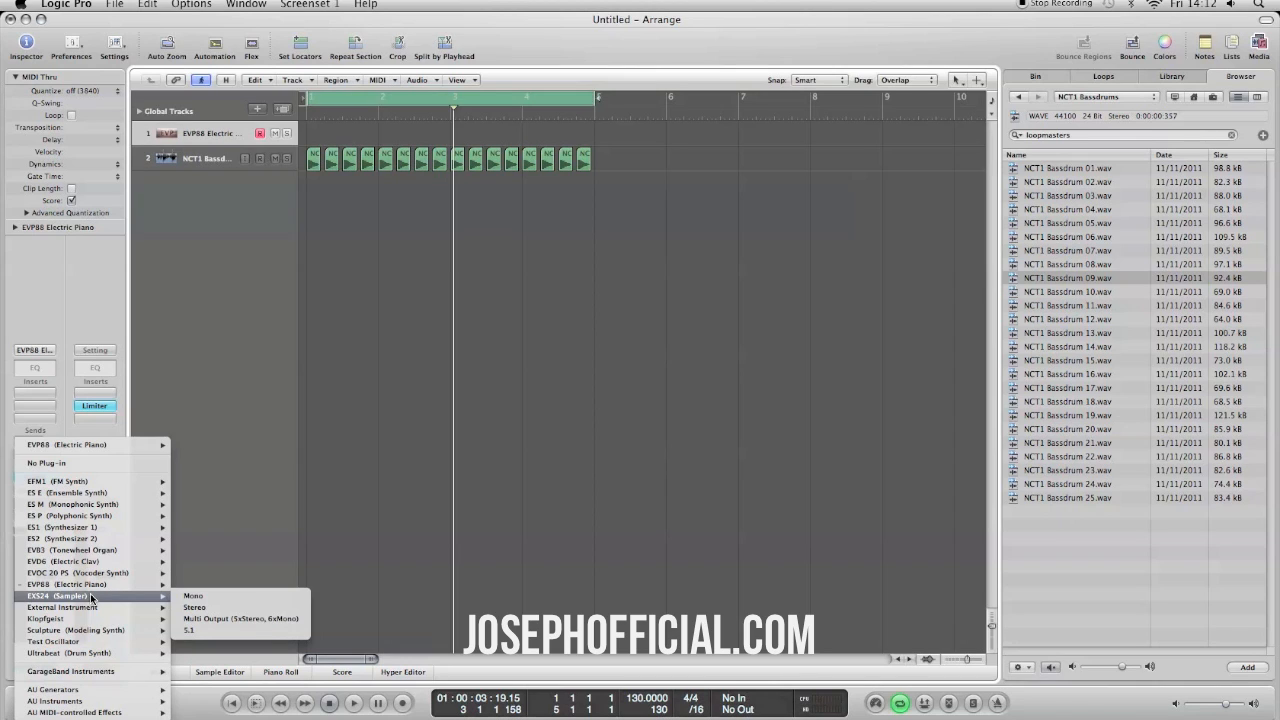
pyautogui.click(202, 598)
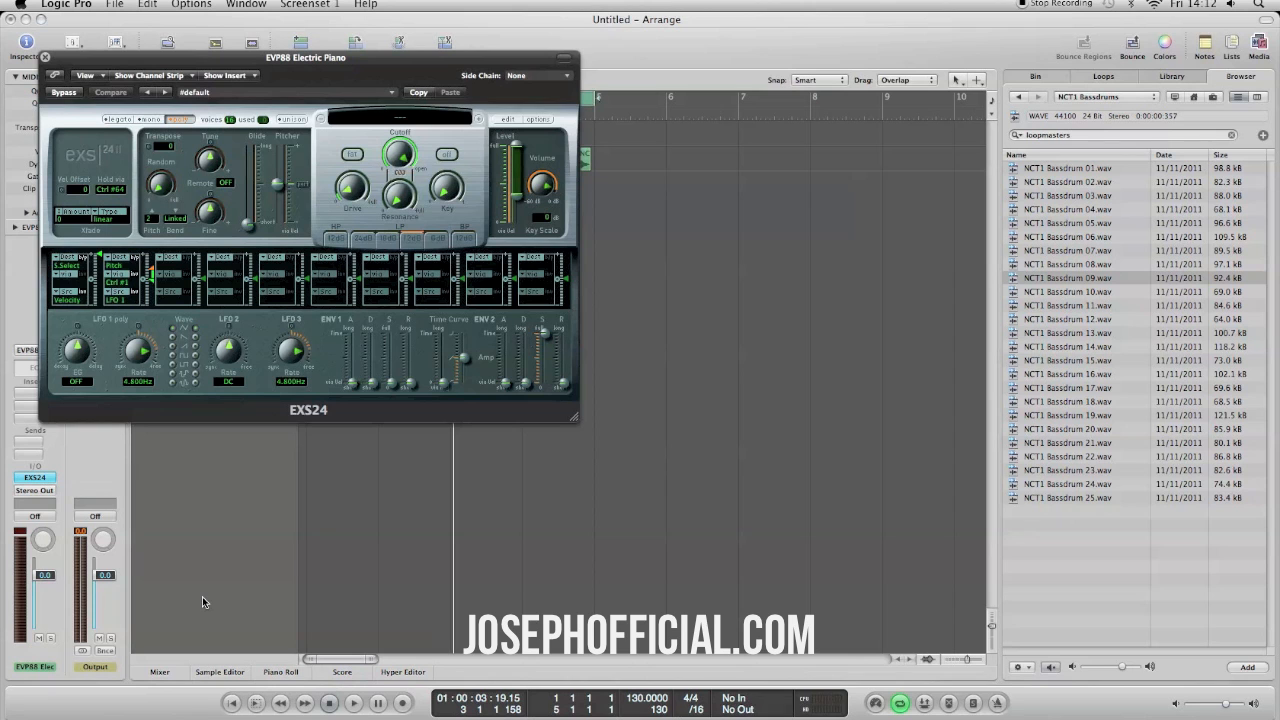
pyautogui.moveTo(179, 60); pyautogui.dragTo(541, 246)
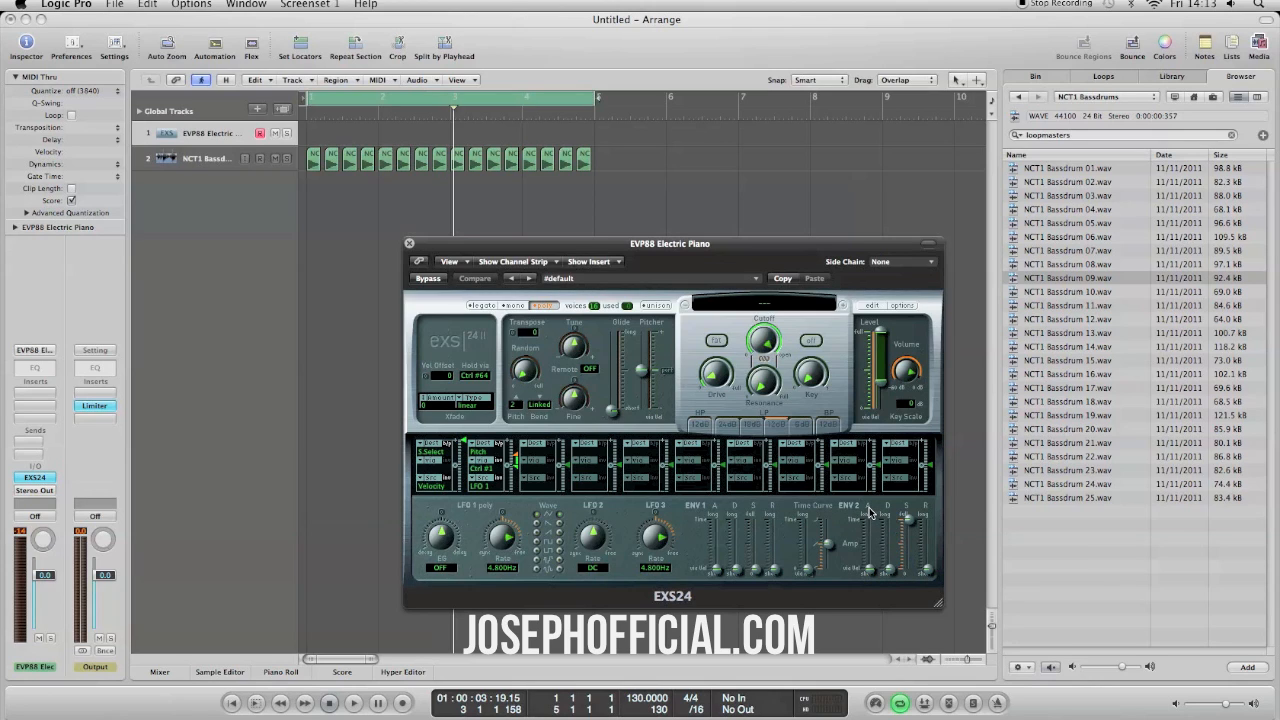
# Raise the EXS24's ENV 2 decay to about 0.797 ms, lengthen its release, and close the sampler window.
pyautogui.moveTo(889, 573); pyautogui.dragTo(891, 570)
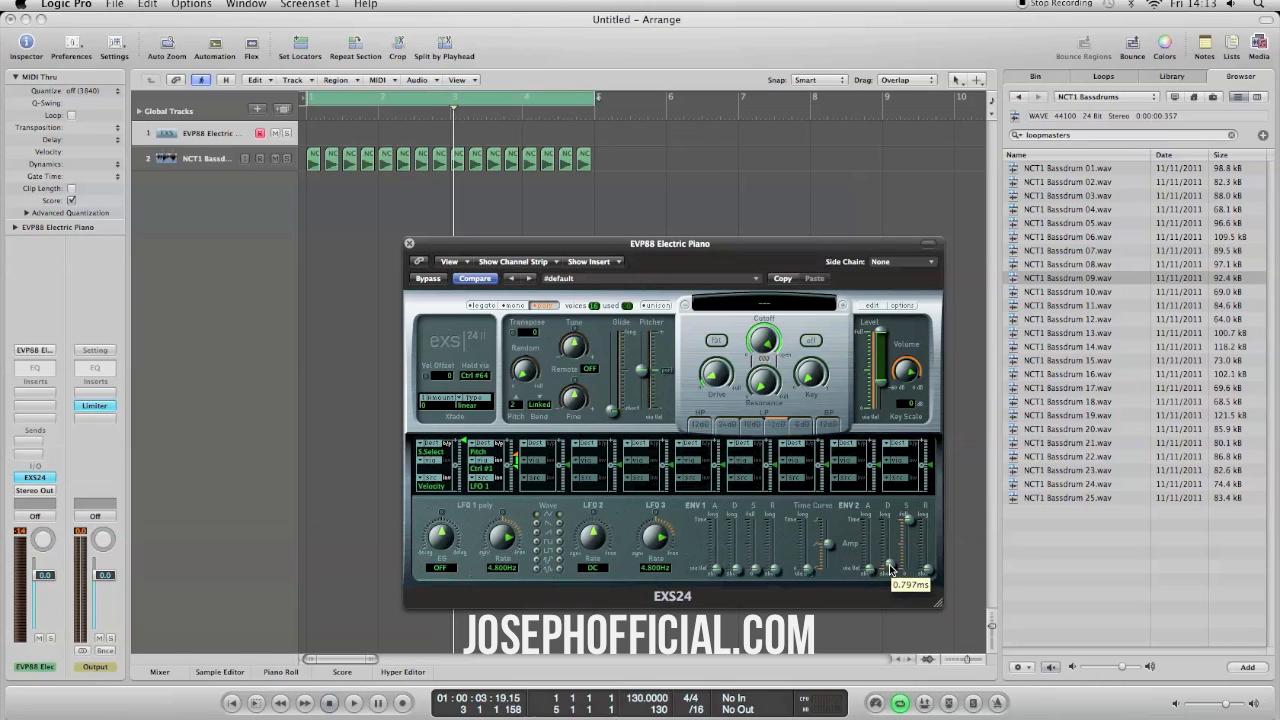
pyautogui.click(927, 571)
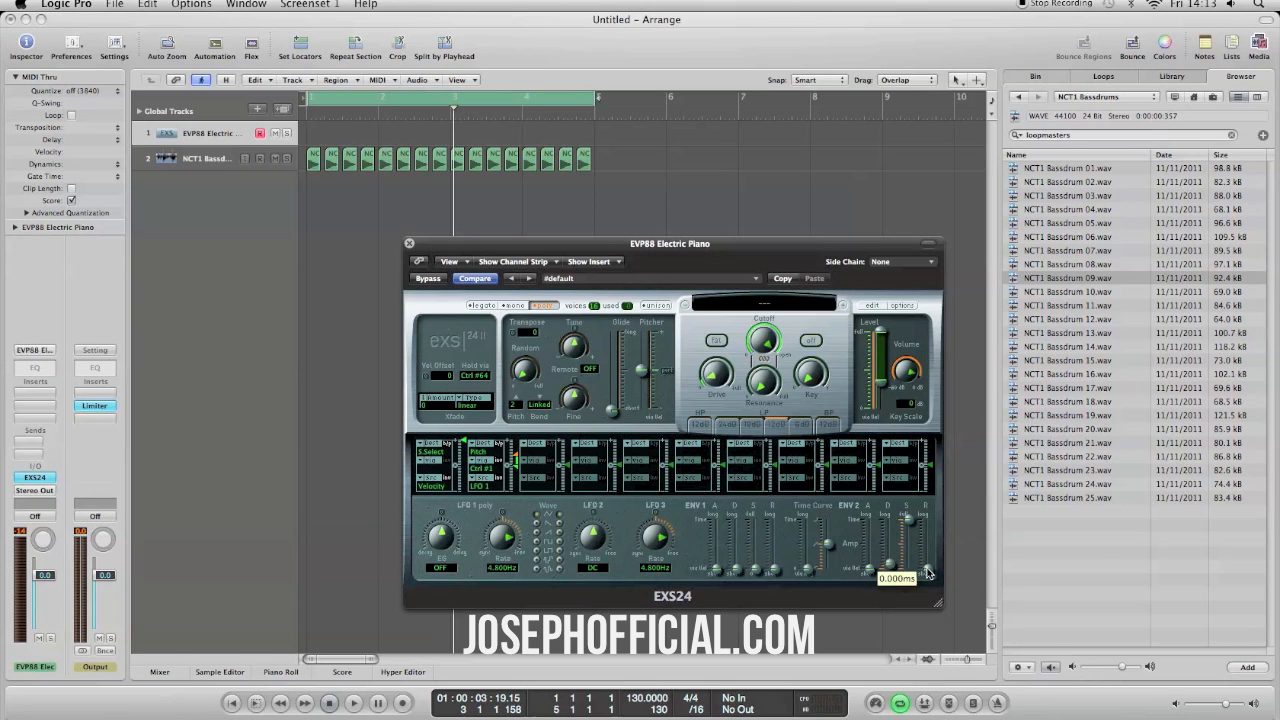
pyautogui.moveTo(927, 570); pyautogui.dragTo(928, 552)
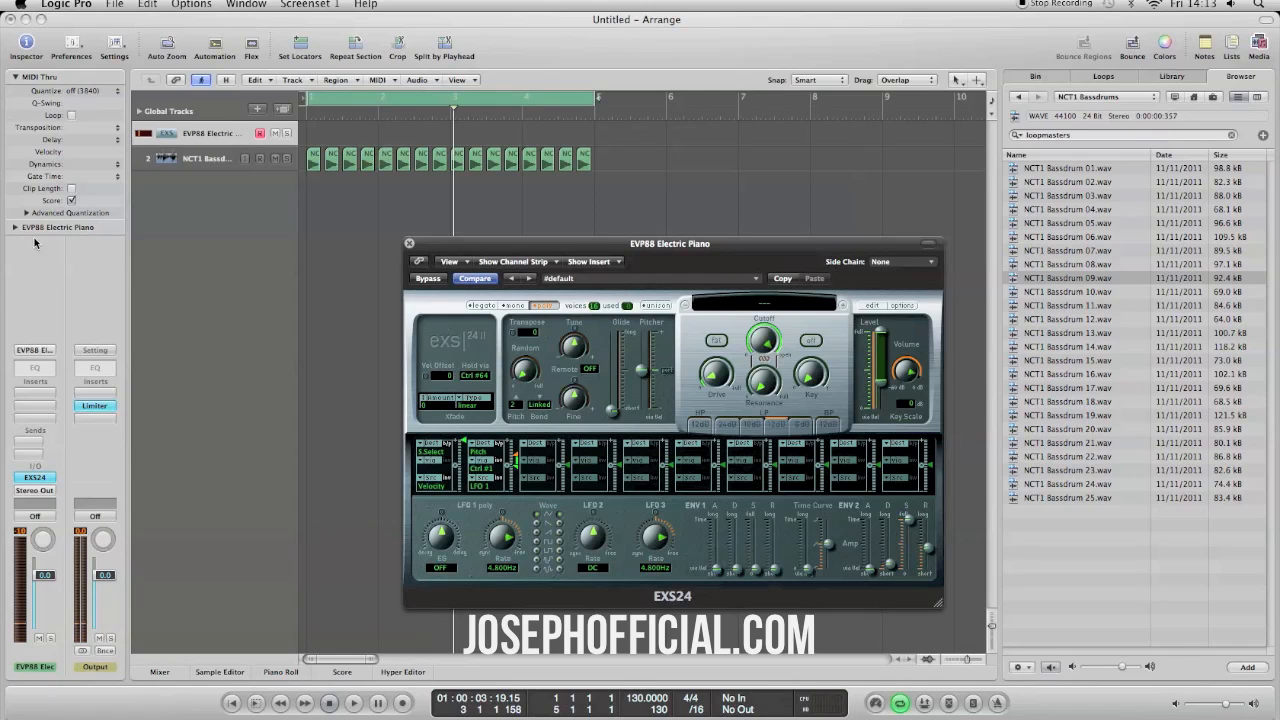
pyautogui.click(409, 244)
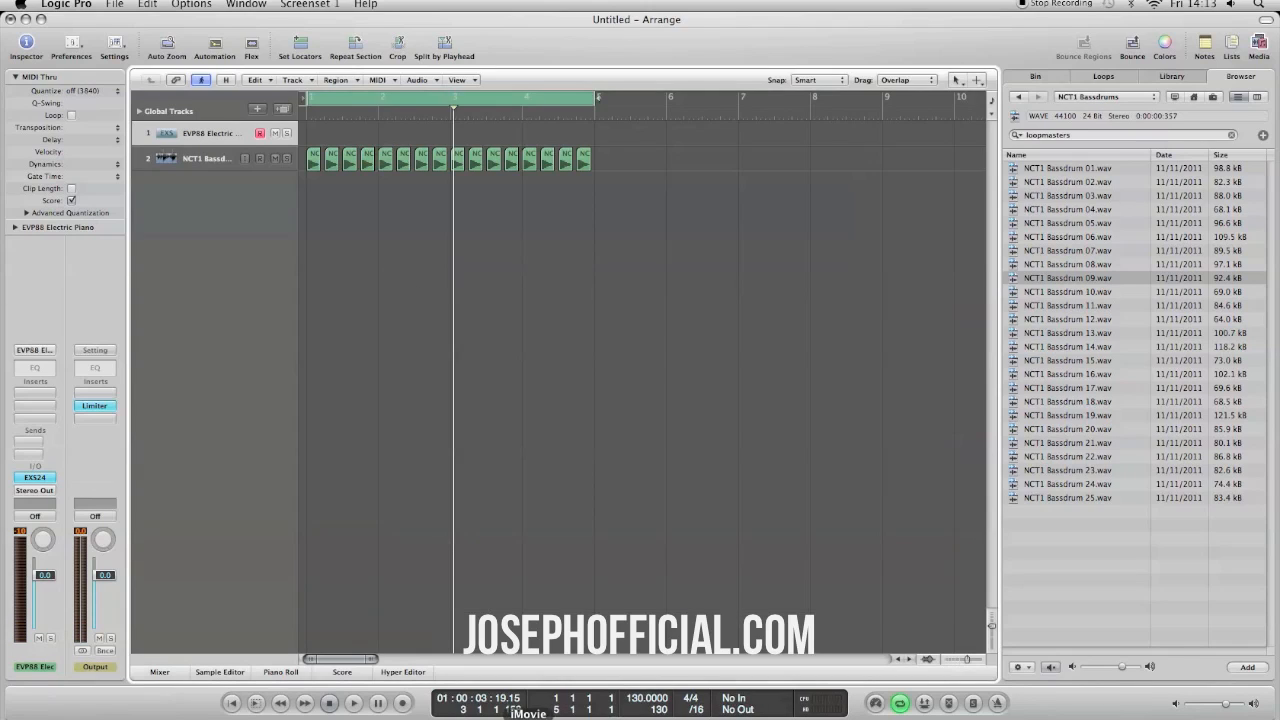
# Record a short MIDI part on the EXS24 track from the start of the project.
pyautogui.click(232, 703)
pyautogui.click(403, 703)
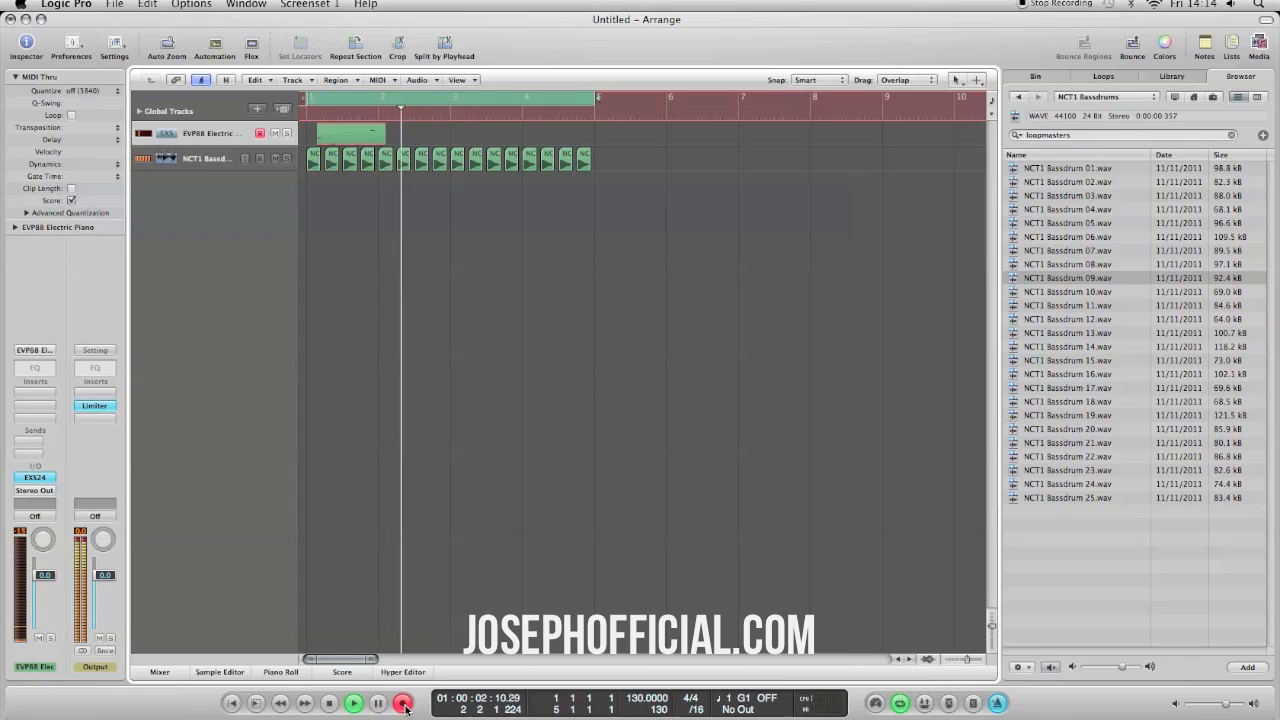
pyautogui.press('space')
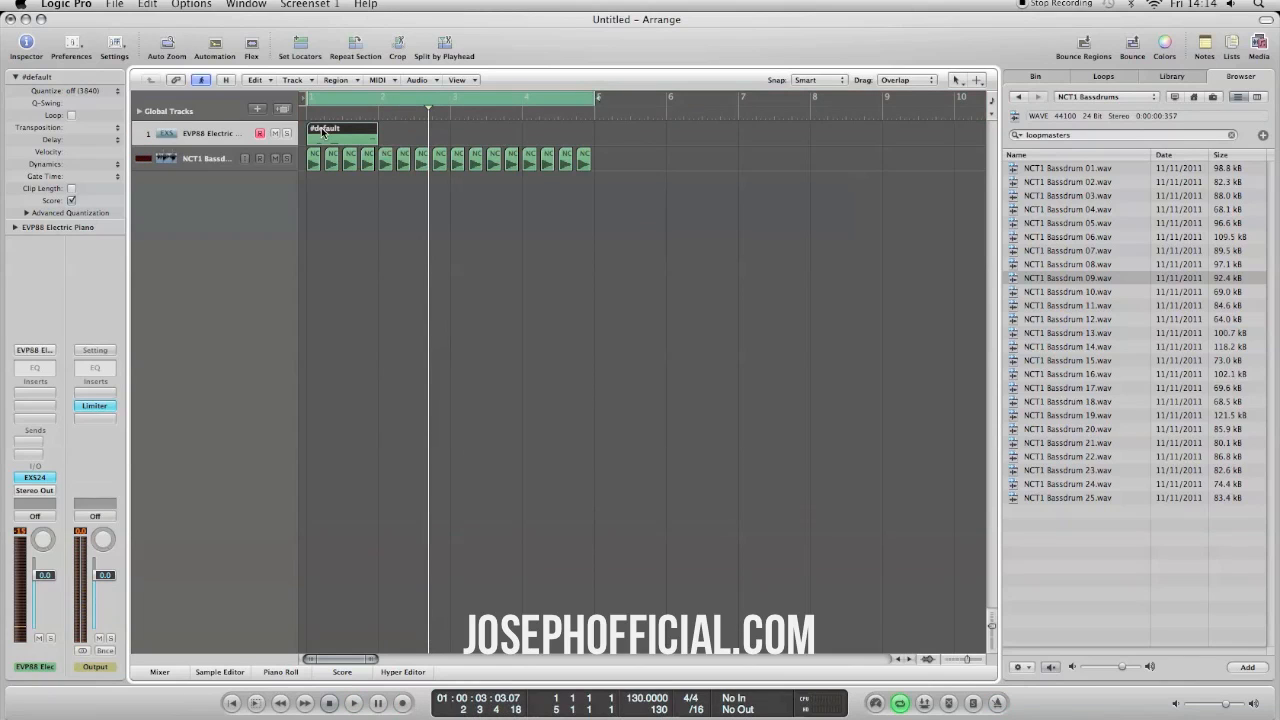
# Quantize all three recorded notes of the EXS24 region to 1/16-Note and play back the result.
pyautogui.doubleClick(351, 137)
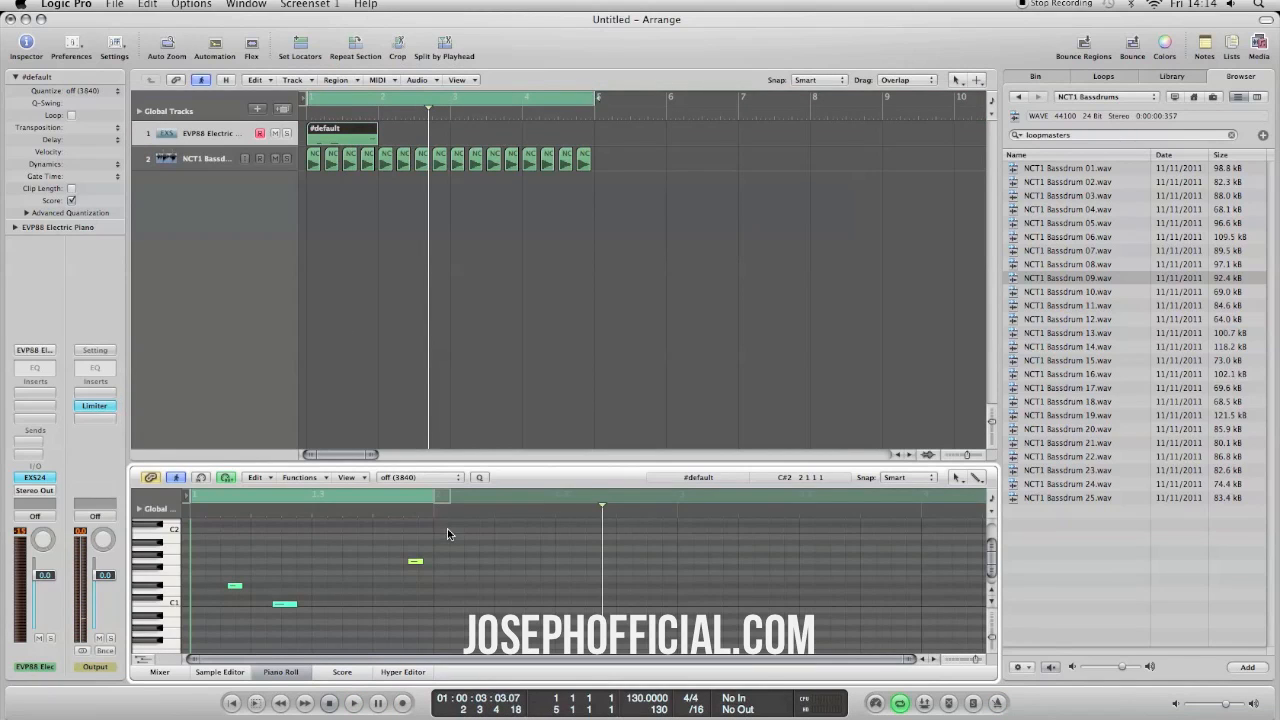
pyautogui.moveTo(445, 533); pyautogui.dragTo(395, 543)
pyautogui.moveTo(441, 538); pyautogui.dragTo(217, 624)
pyautogui.click(443, 478)
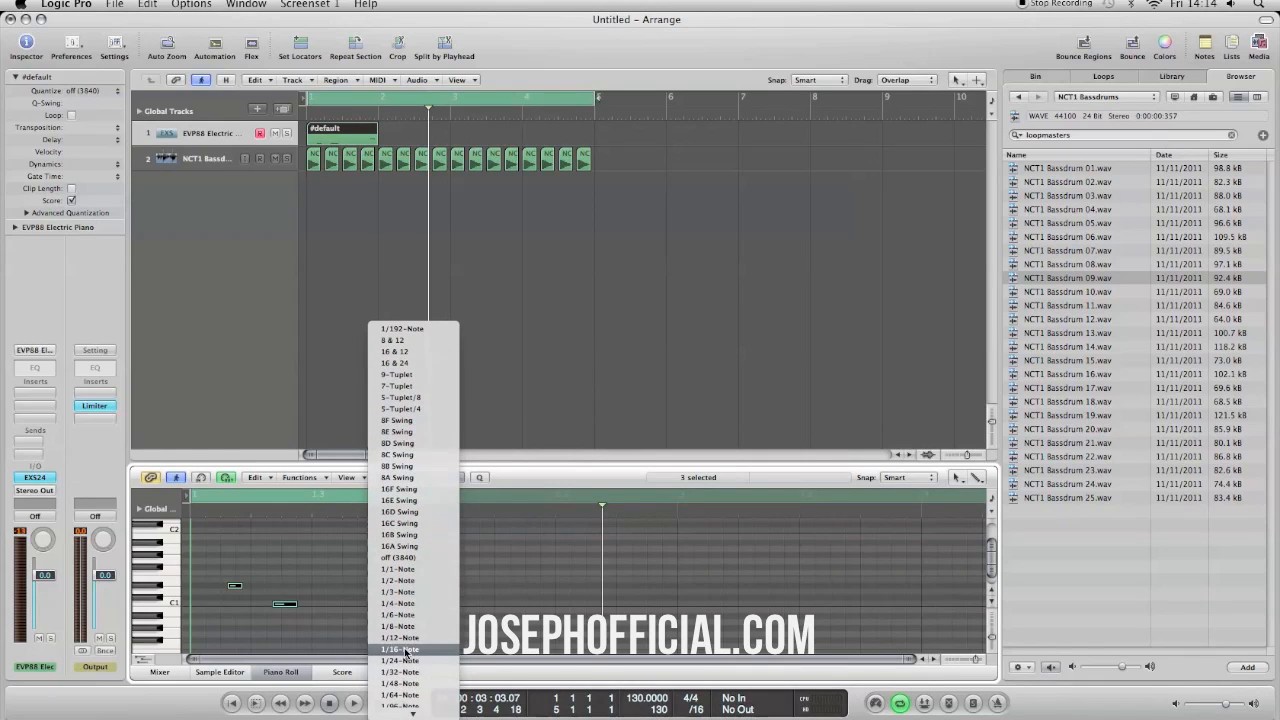
pyautogui.click(404, 651)
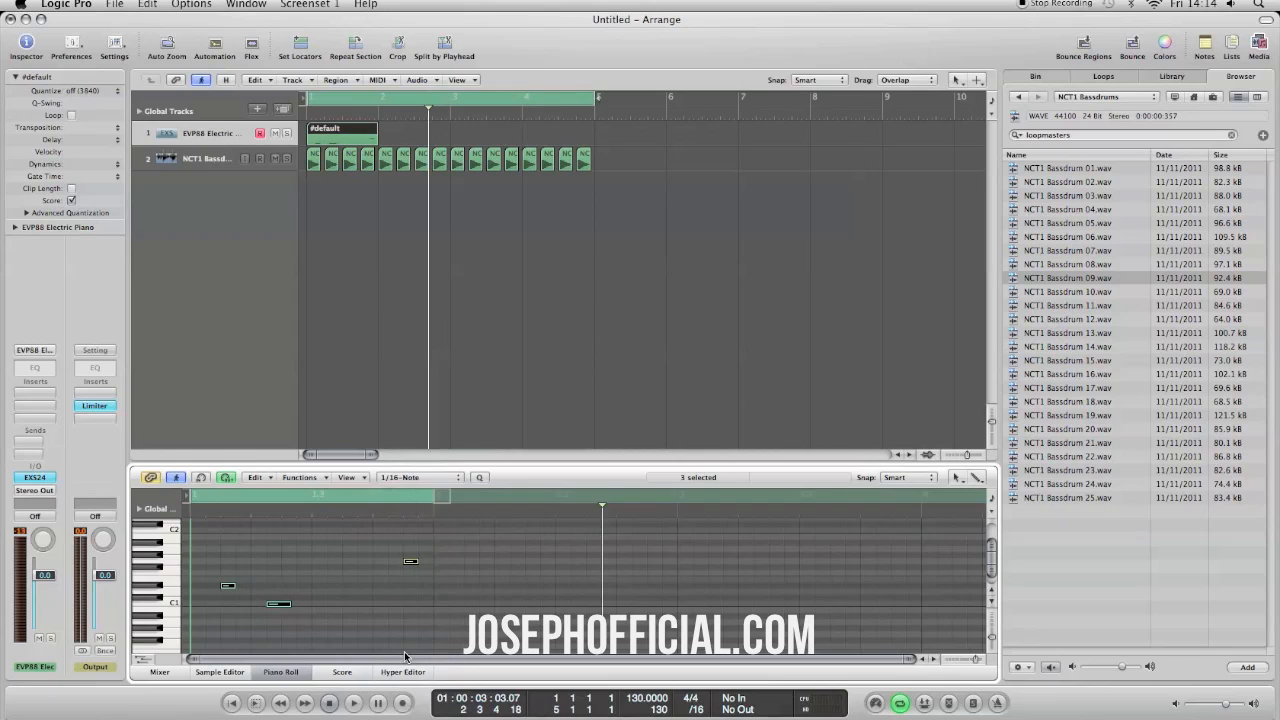
pyautogui.click(314, 567)
pyautogui.press('space')
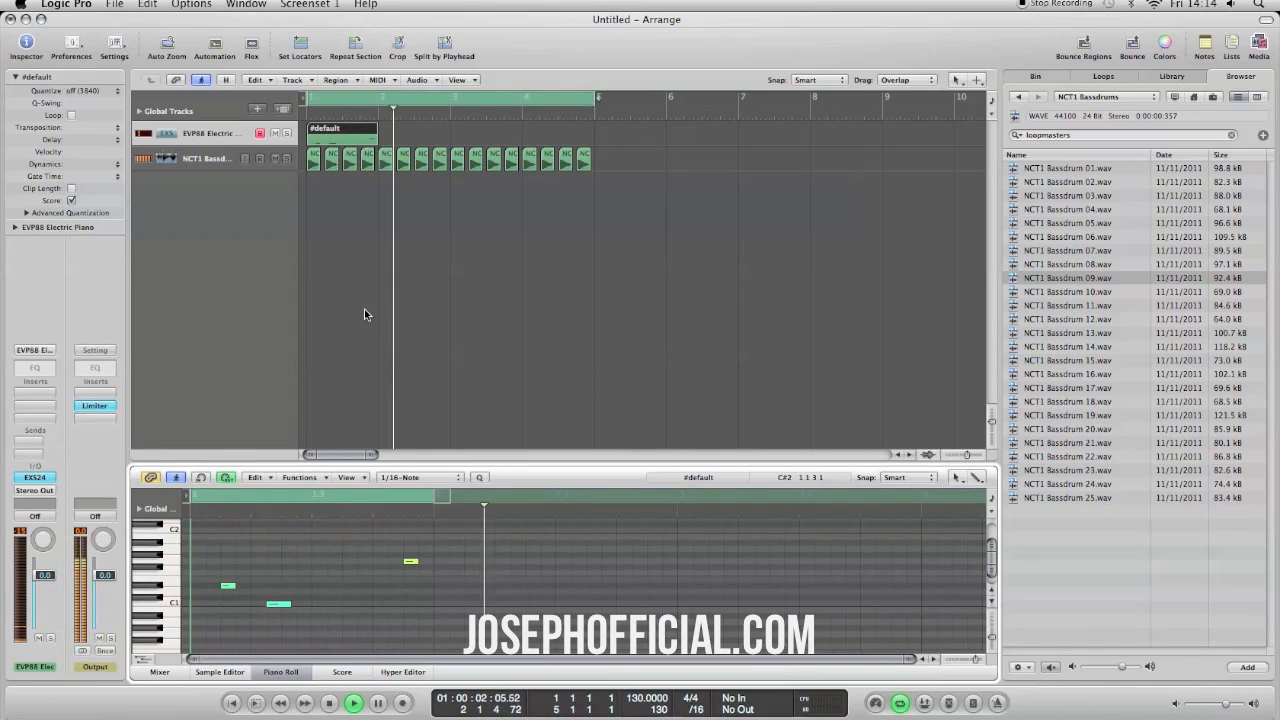
# Raise the velocity of all three EXS24 region notes into the red range with the Velocity tool and play back.
pyautogui.click(963, 484)
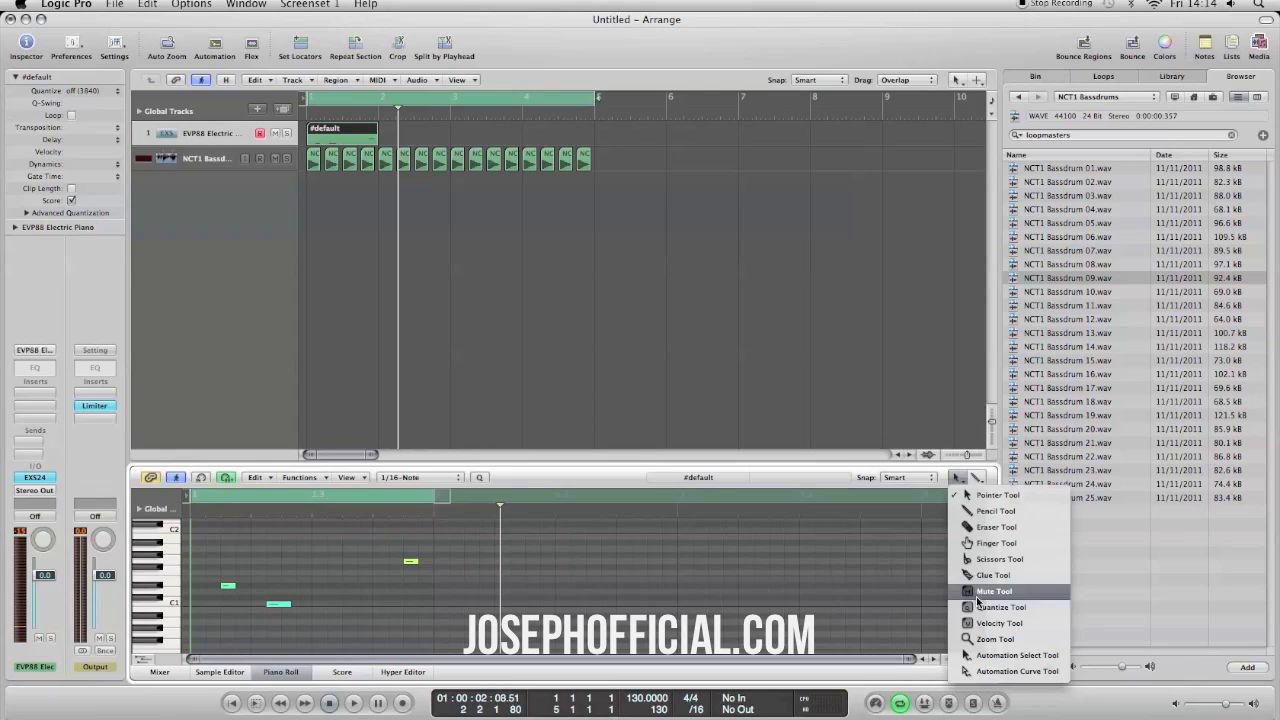
pyautogui.click(985, 621)
pyautogui.moveTo(228, 586); pyautogui.dragTo(228, 546)
pyautogui.moveTo(274, 606); pyautogui.dragTo(283, 564)
pyautogui.moveTo(412, 568); pyautogui.dragTo(404, 523)
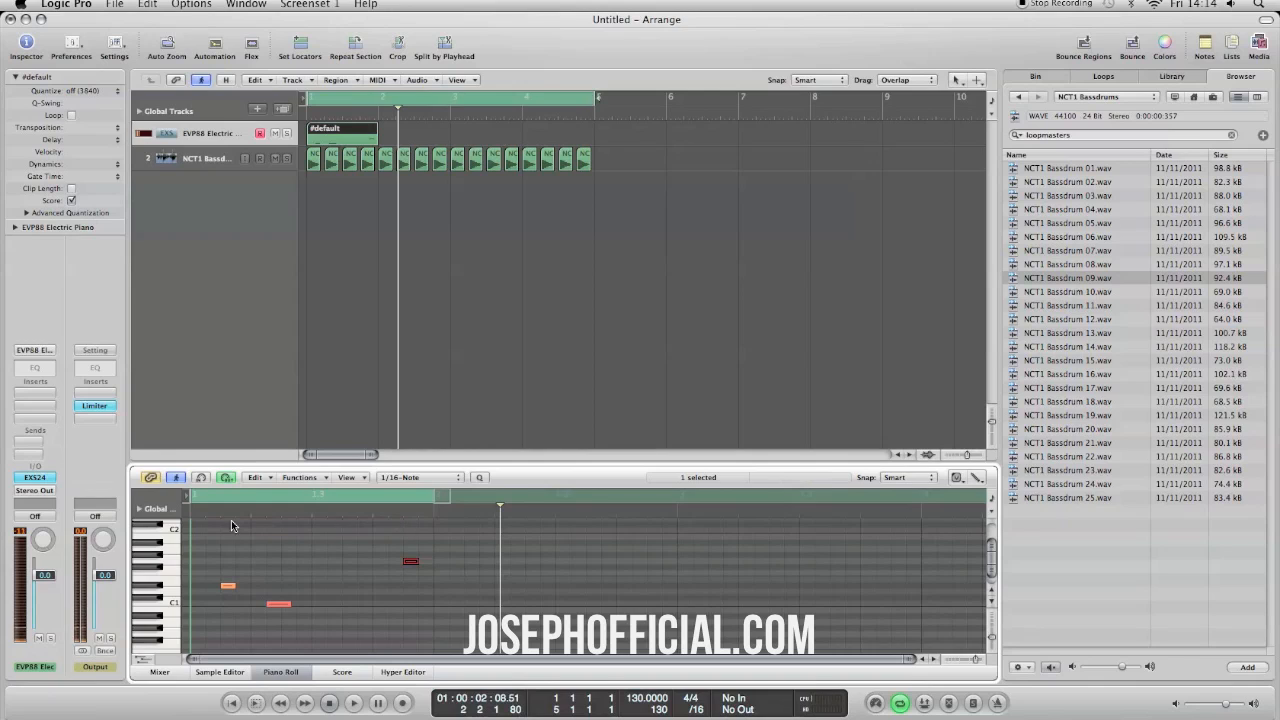
pyautogui.click(230, 587)
pyautogui.click(276, 604)
pyautogui.press('Return')
pyautogui.press('space')
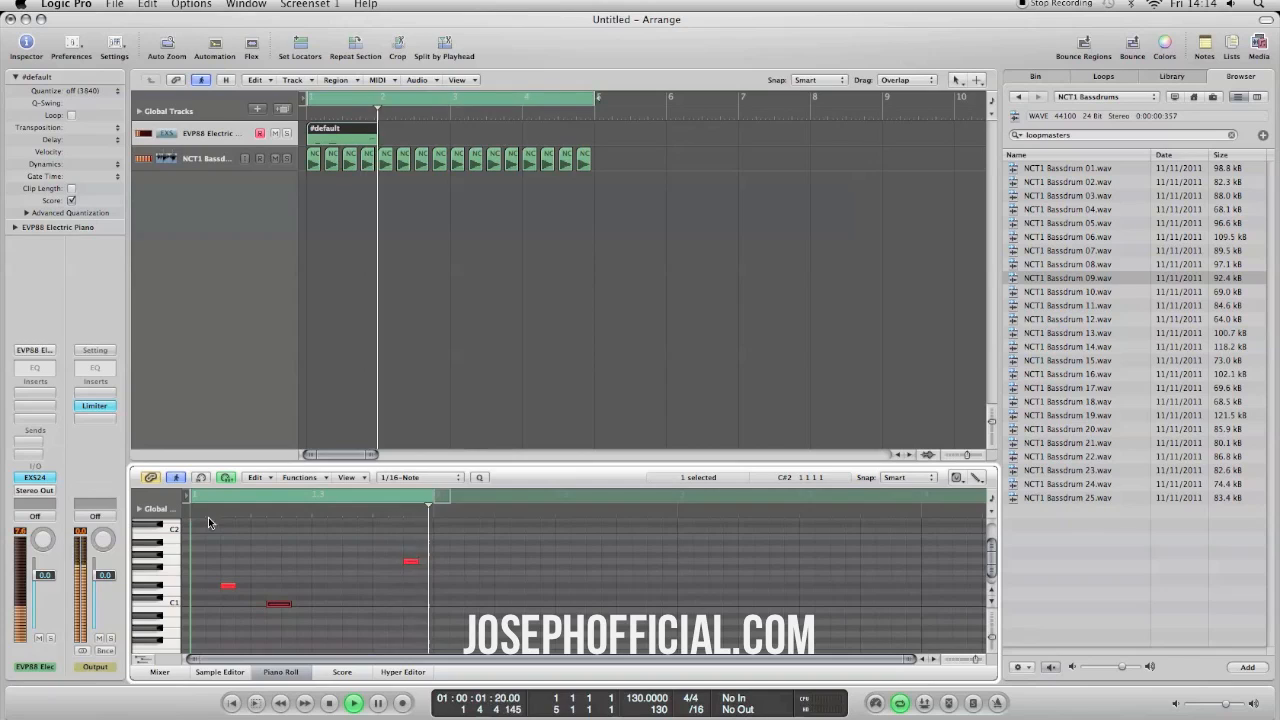
# Move the first two notes of the EXS24 region one sixteenth later with the Pointer tool and play back from the start.
pyautogui.click(958, 478)
pyautogui.click(965, 495)
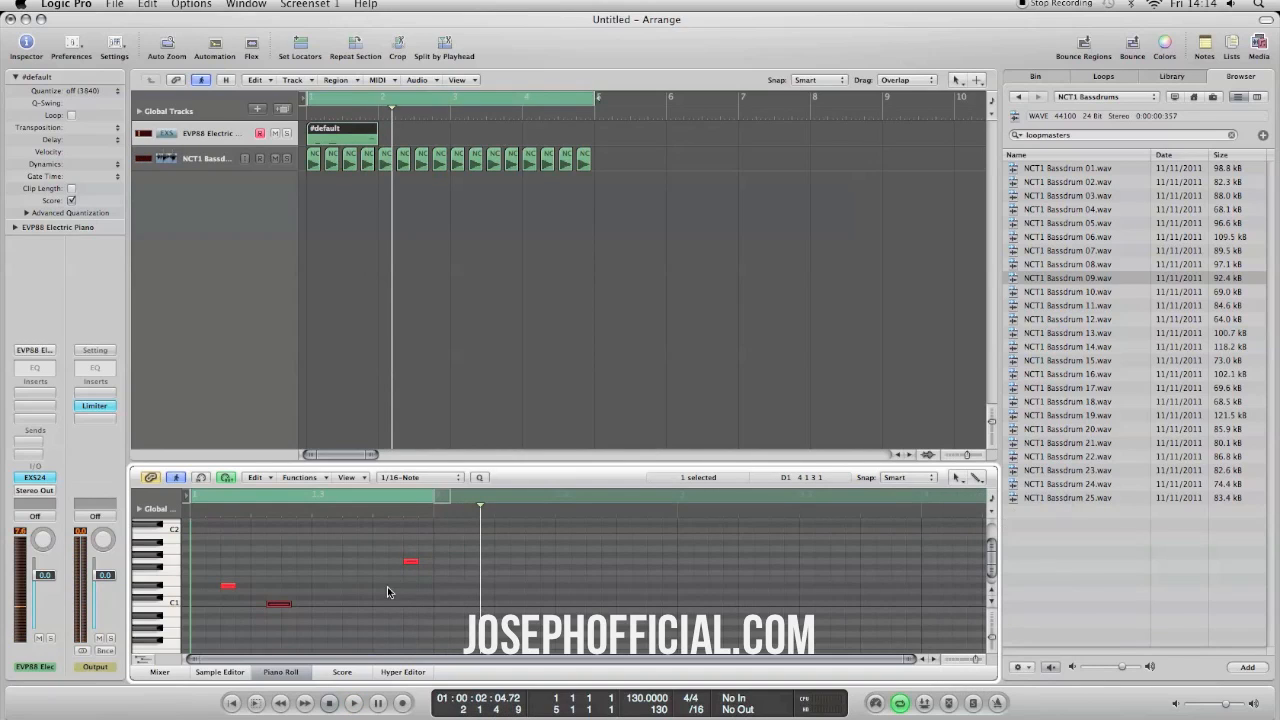
pyautogui.moveTo(275, 606); pyautogui.dragTo(244, 587)
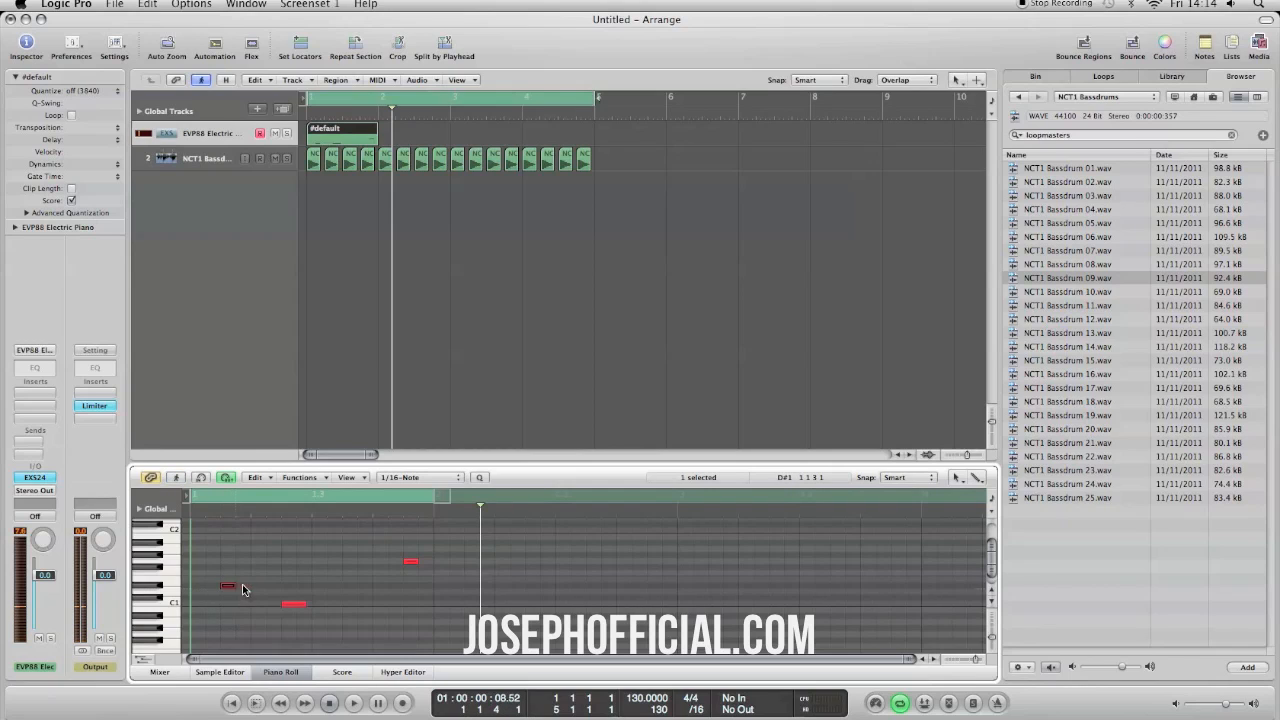
pyautogui.press('Return')
pyautogui.click(242, 533)
pyautogui.press('space')
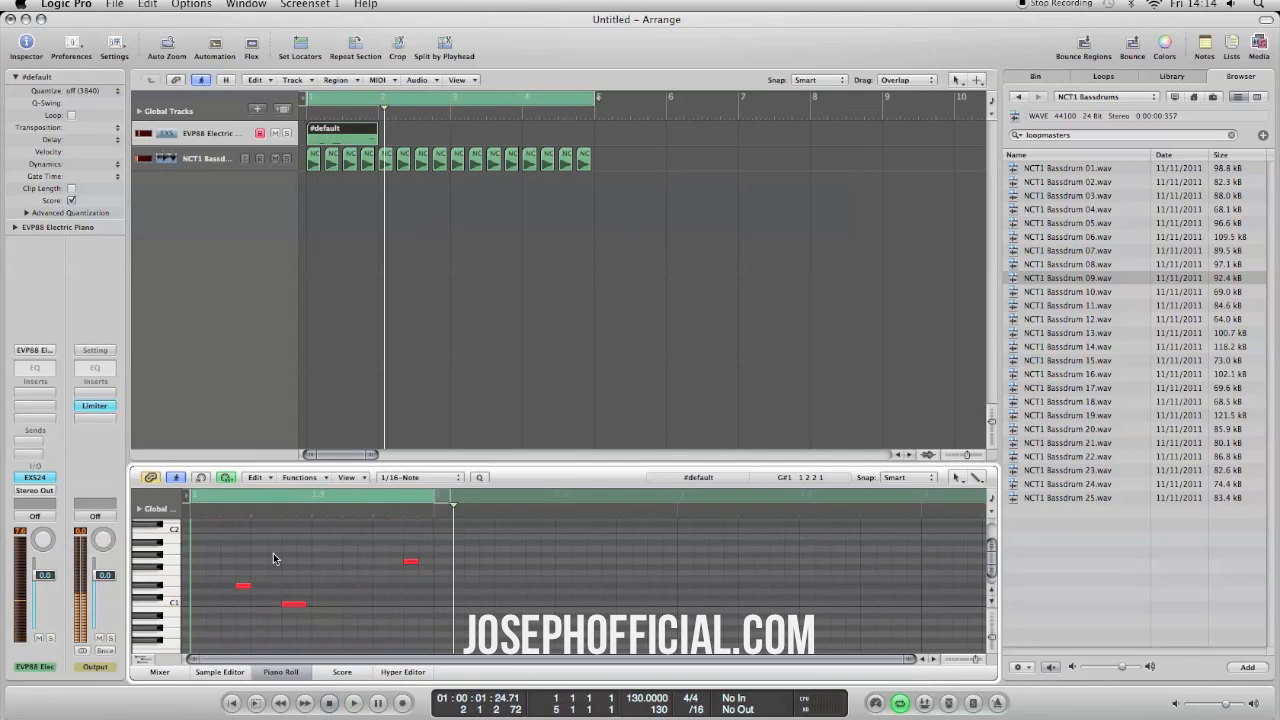
# Copy the #default region to bar 2, raise the copy's last note one semitone, and return the playhead to the start.
pyautogui.click(410, 562)
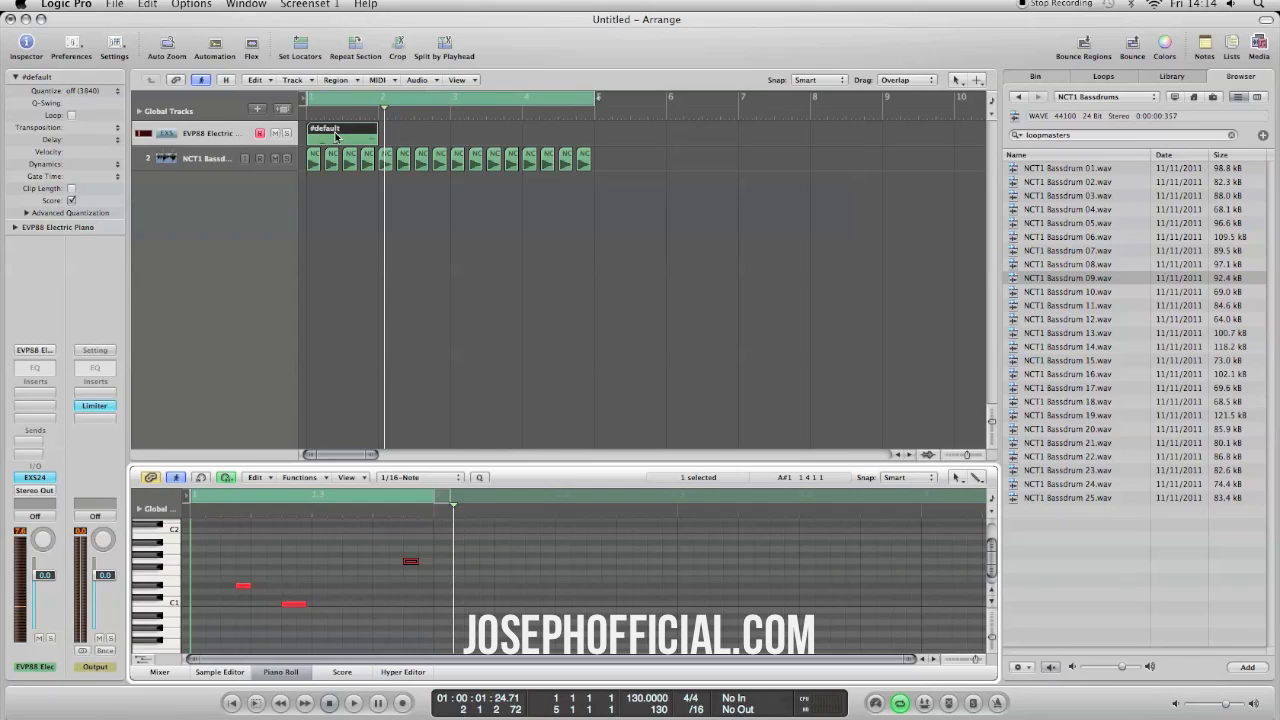
pyautogui.moveTo(335, 136); pyautogui.dragTo(406, 134)
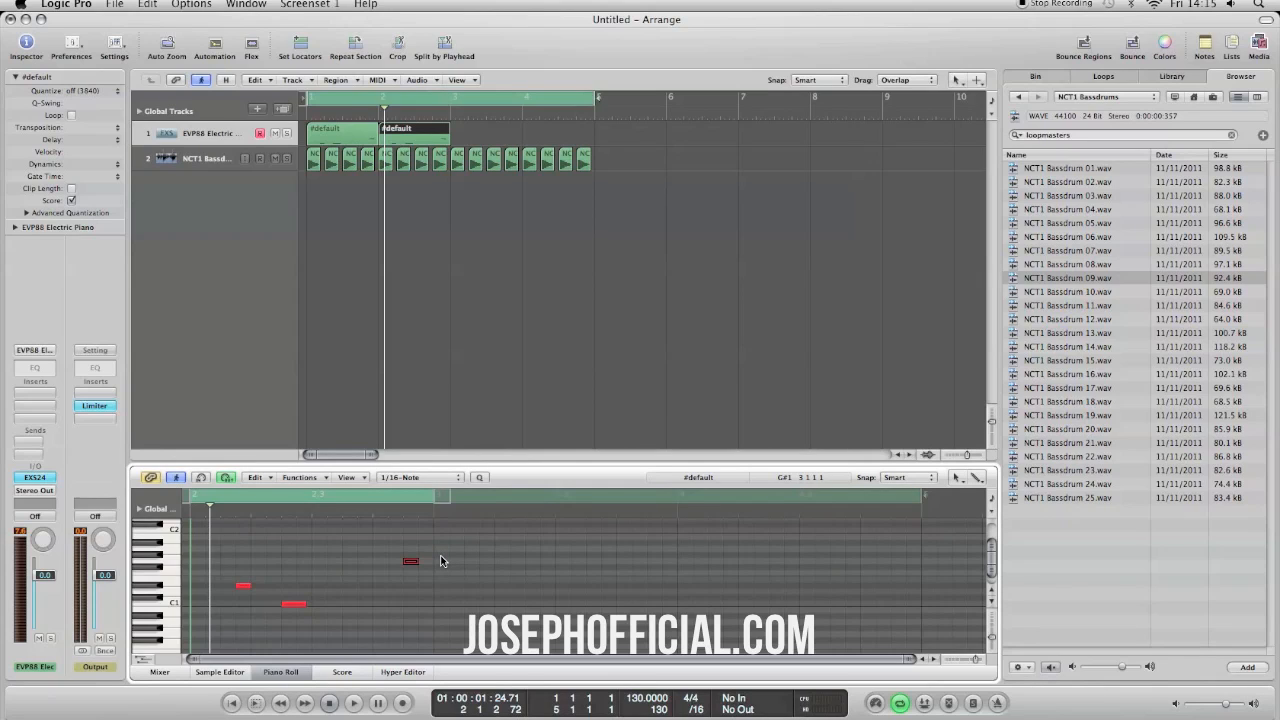
pyautogui.moveTo(410, 565); pyautogui.dragTo(413, 551)
pyautogui.click(186, 513)
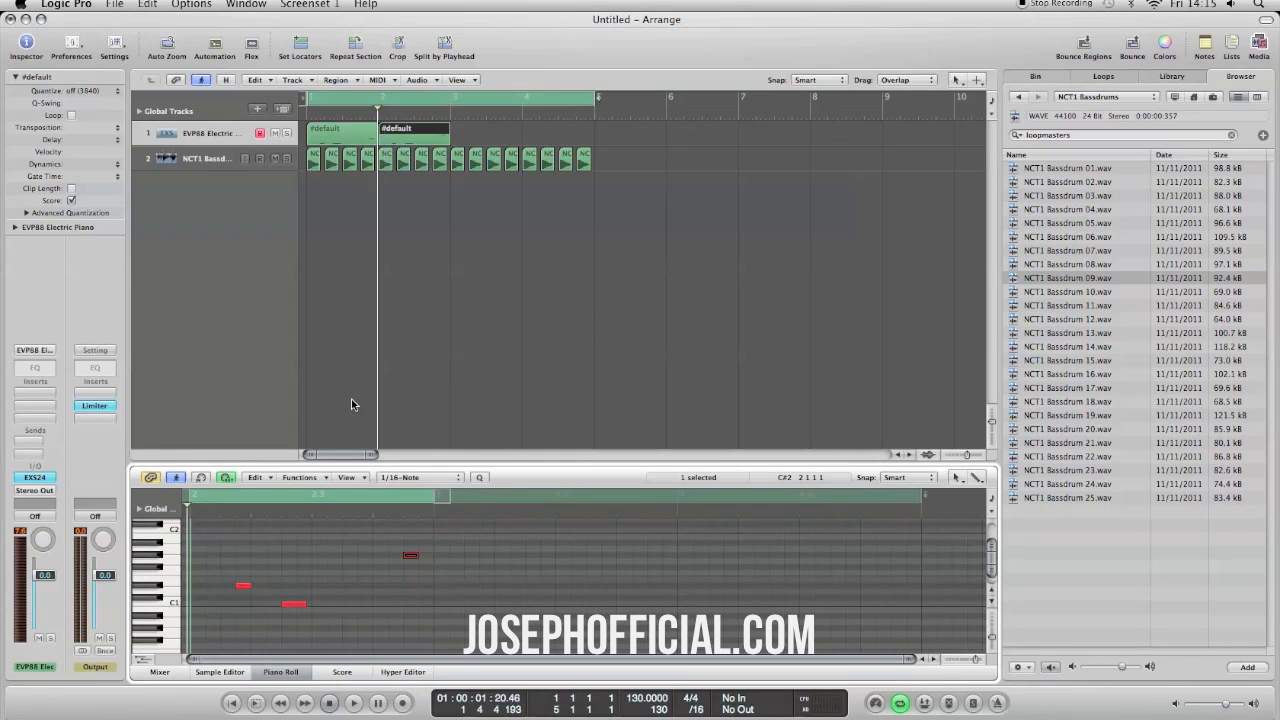
pyautogui.click(345, 319)
pyautogui.click(303, 108)
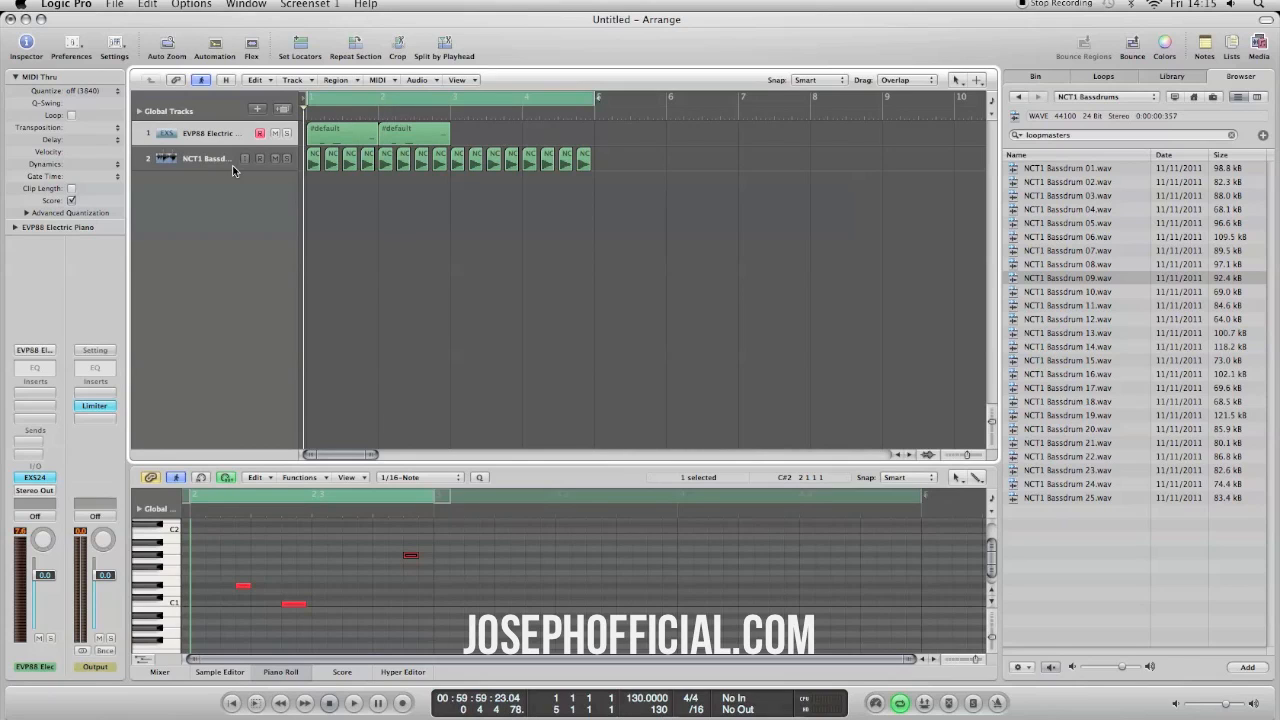
# Try an ENV 2 release of about 40 ms on the EXS24, lengthen it again, play back, and close the sampler.
pyautogui.click(36, 478)
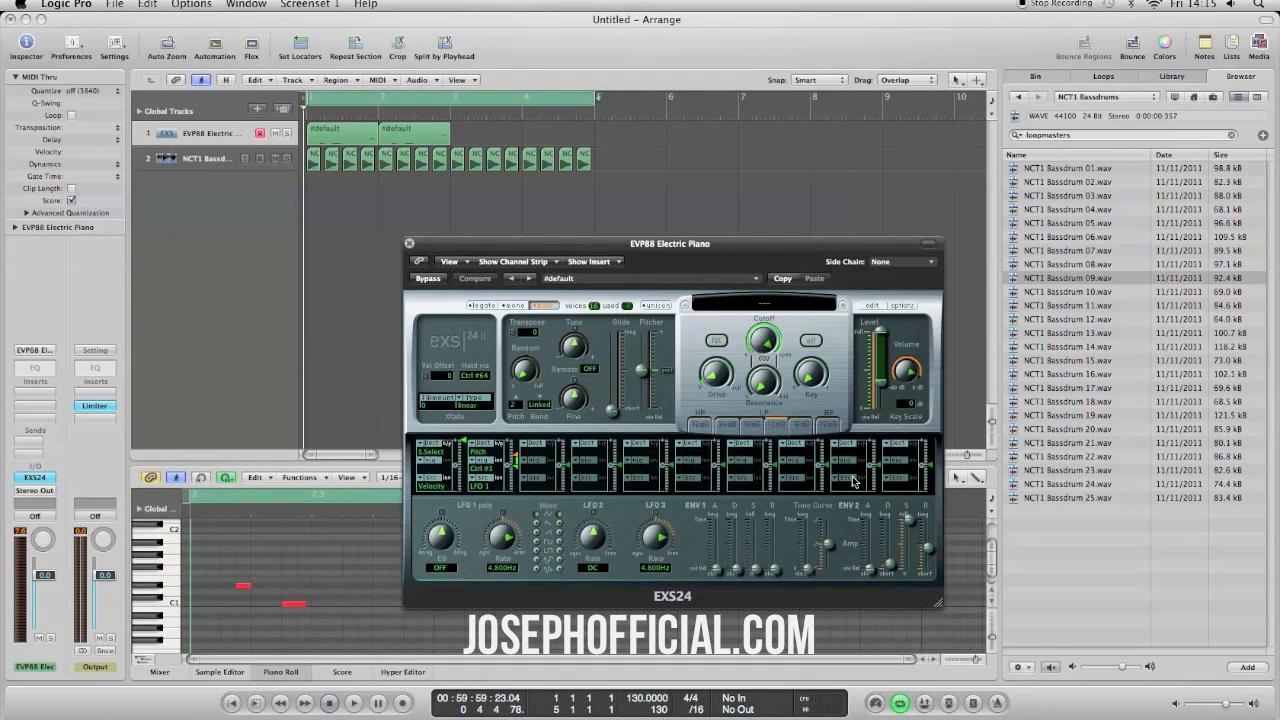
pyautogui.moveTo(927, 549); pyautogui.dragTo(927, 547)
pyautogui.moveTo(928, 551)
pyautogui.moveTo(928, 551); pyautogui.dragTo(926, 561)
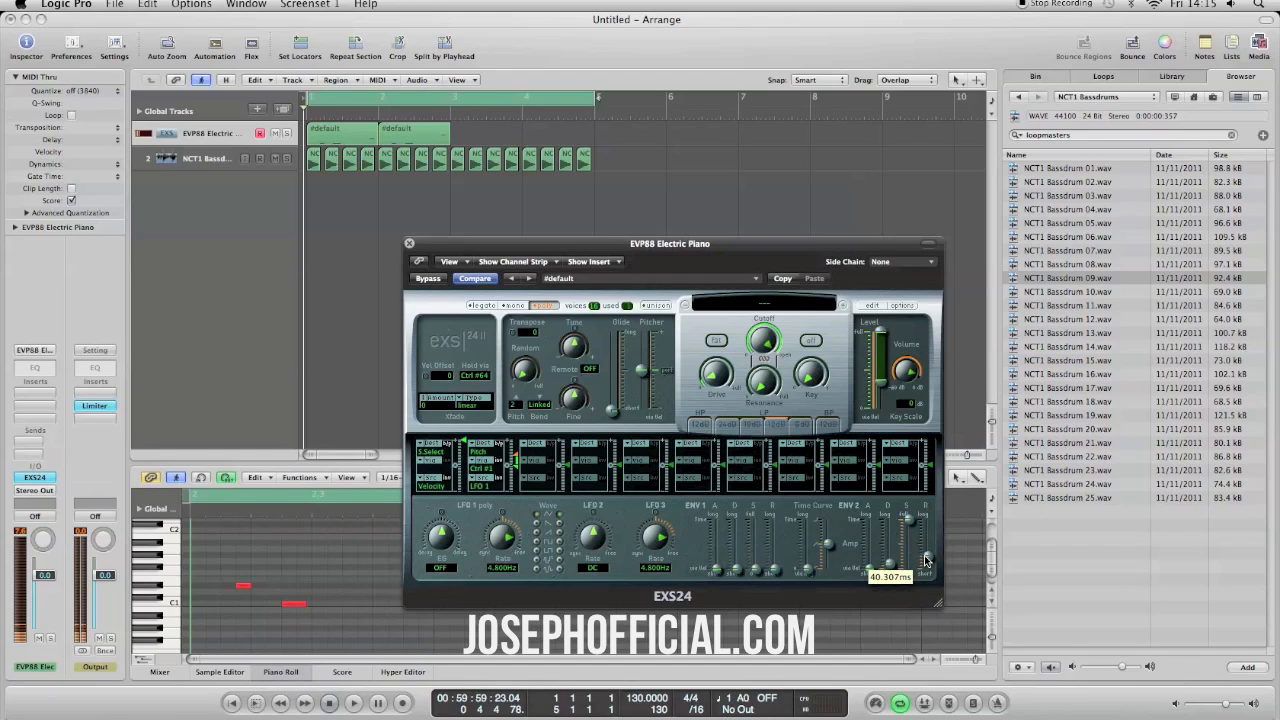
pyautogui.moveTo(926, 562)
pyautogui.mouseDown()
pyautogui.moveTo(927, 539)
pyautogui.moveTo(927, 552)
pyautogui.mouseUp()
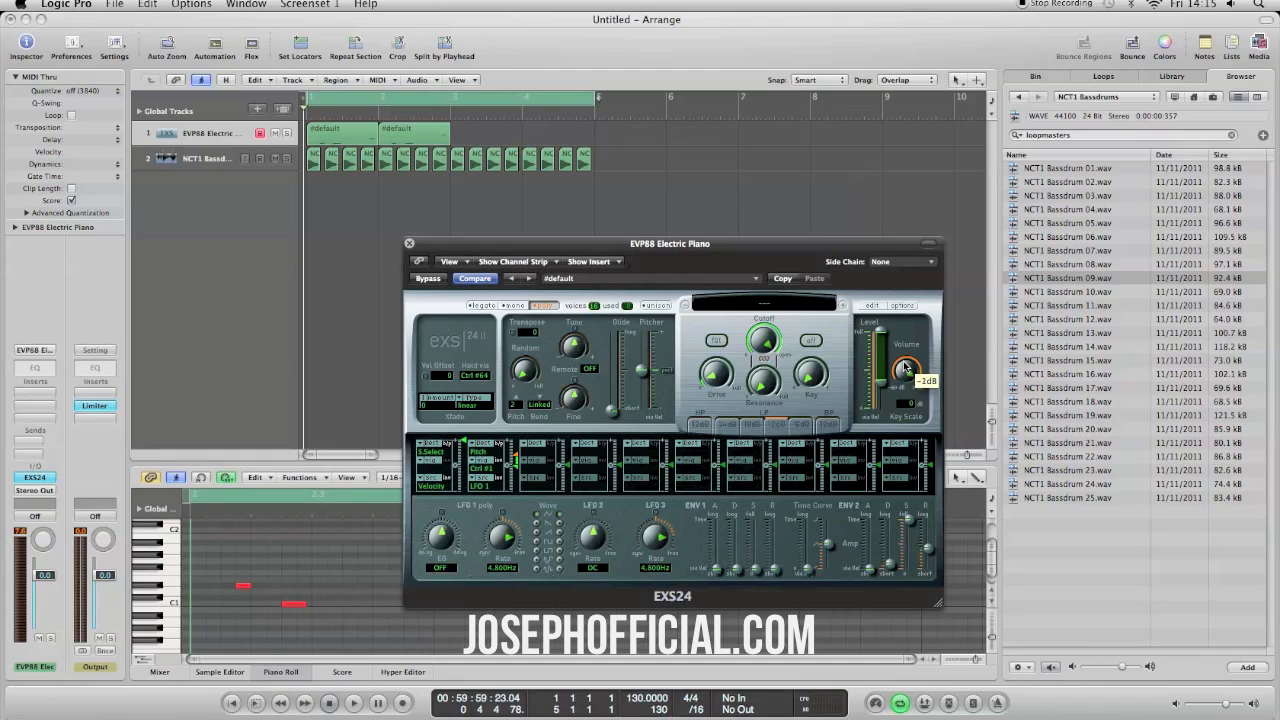
pyautogui.press('space')
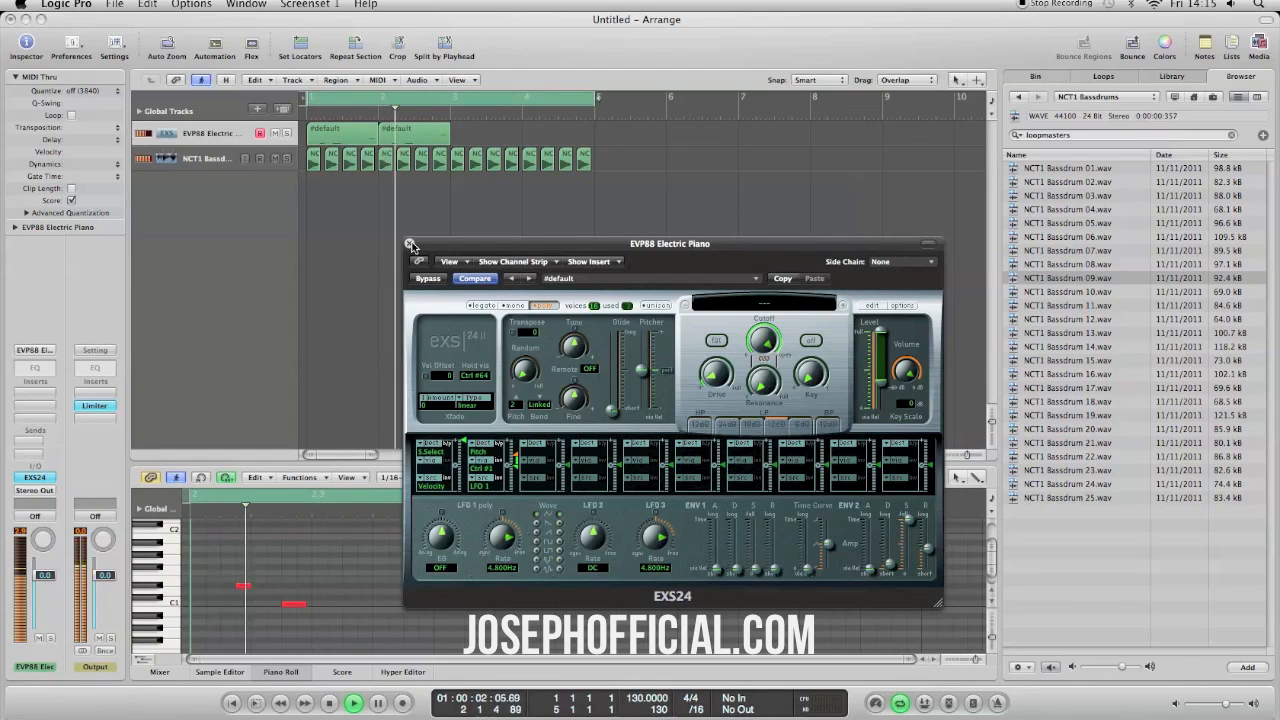
pyautogui.click(410, 244)
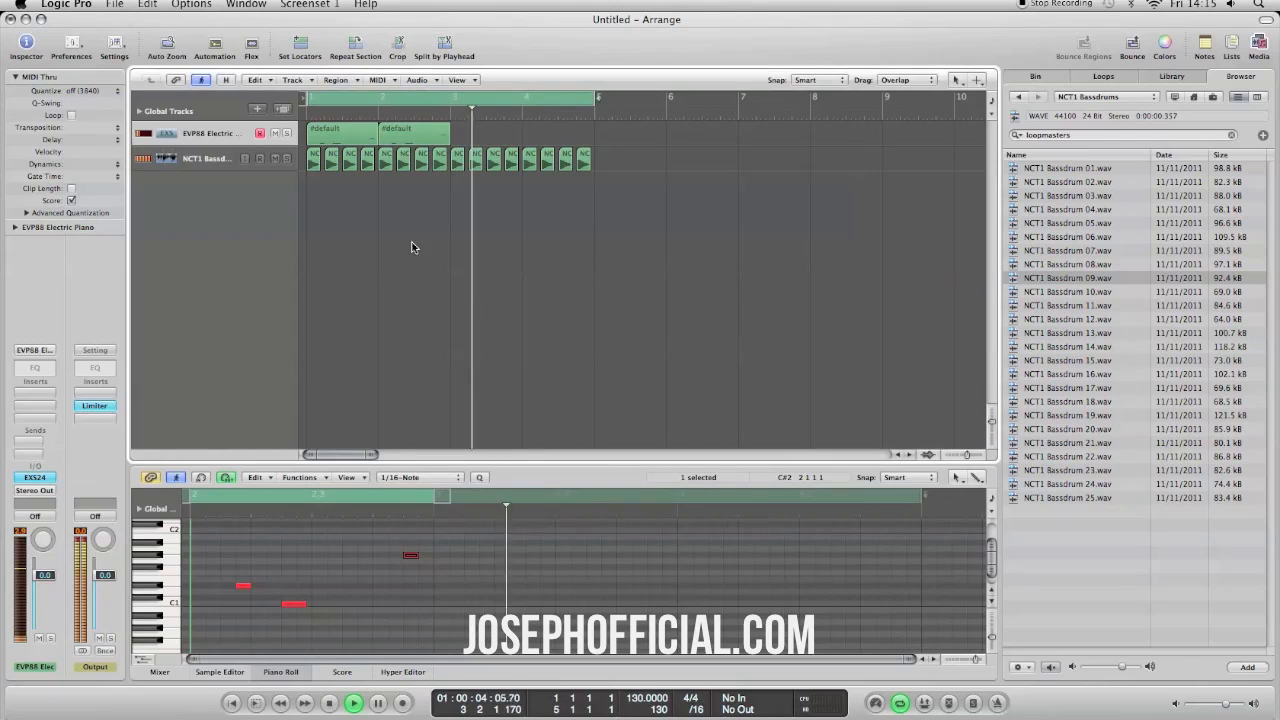
# Raise the second note of the bar 2 region from C1 to G1 and play back the change.
pyautogui.press('space')
pyautogui.click(414, 554)
pyautogui.click(410, 556)
pyautogui.moveTo(293, 608); pyautogui.dragTo(292, 564)
pyautogui.press('space')
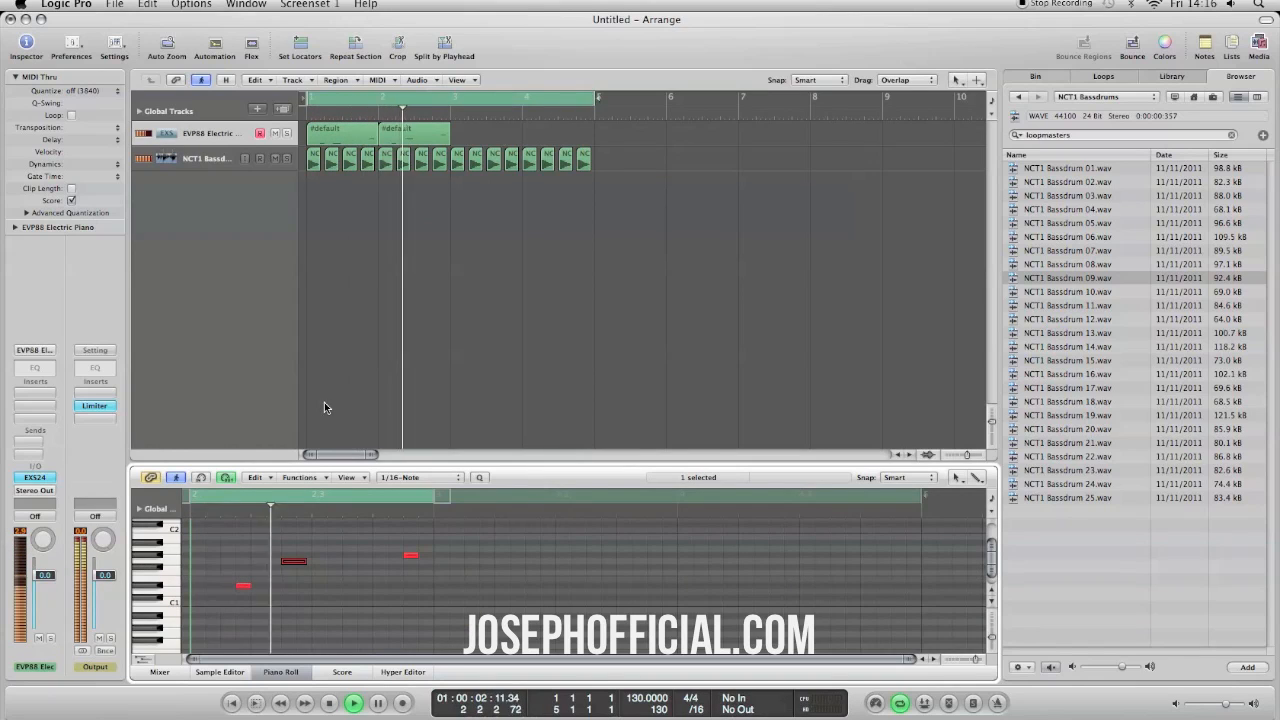
# Copy the two #default regions into bars 3 and 4 and play the arrangement from the start.
pyautogui.moveTo(472, 141)
pyautogui.mouseDown()
pyautogui.moveTo(400, 127)
pyautogui.moveTo(334, 137)
pyautogui.moveTo(468, 132)
pyautogui.mouseUp()
pyautogui.click(536, 236)
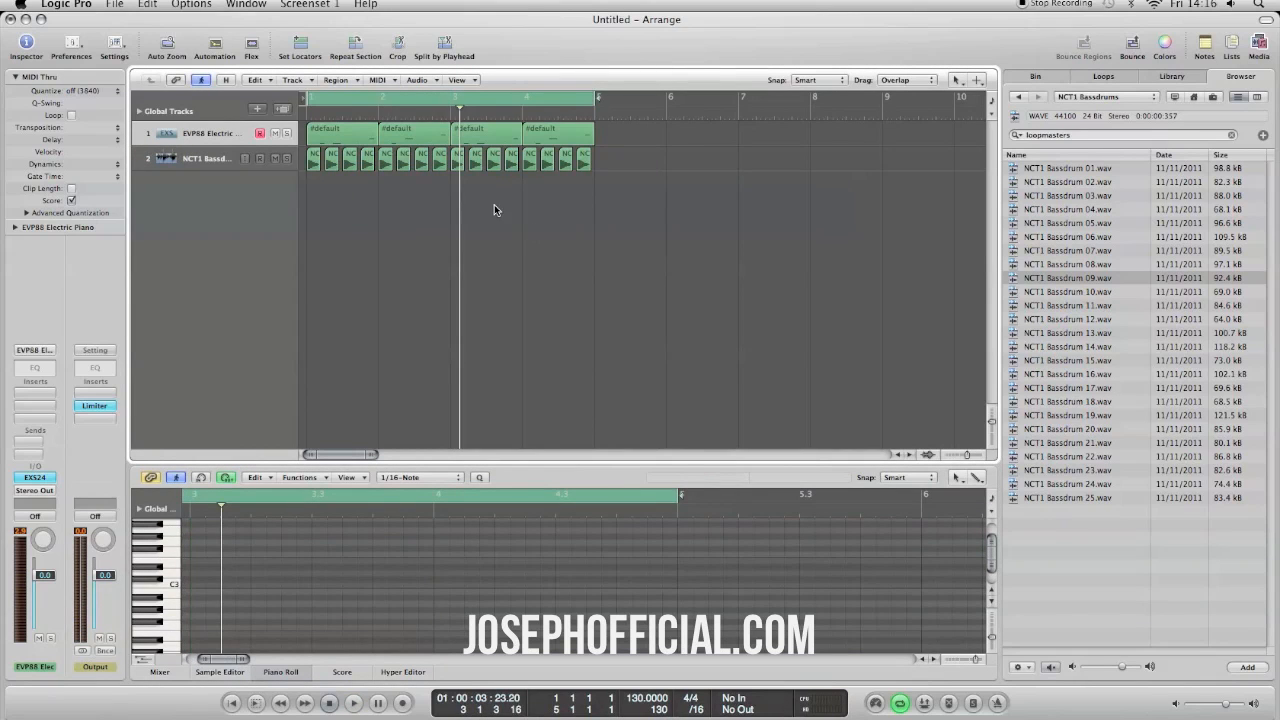
pyautogui.click(306, 116)
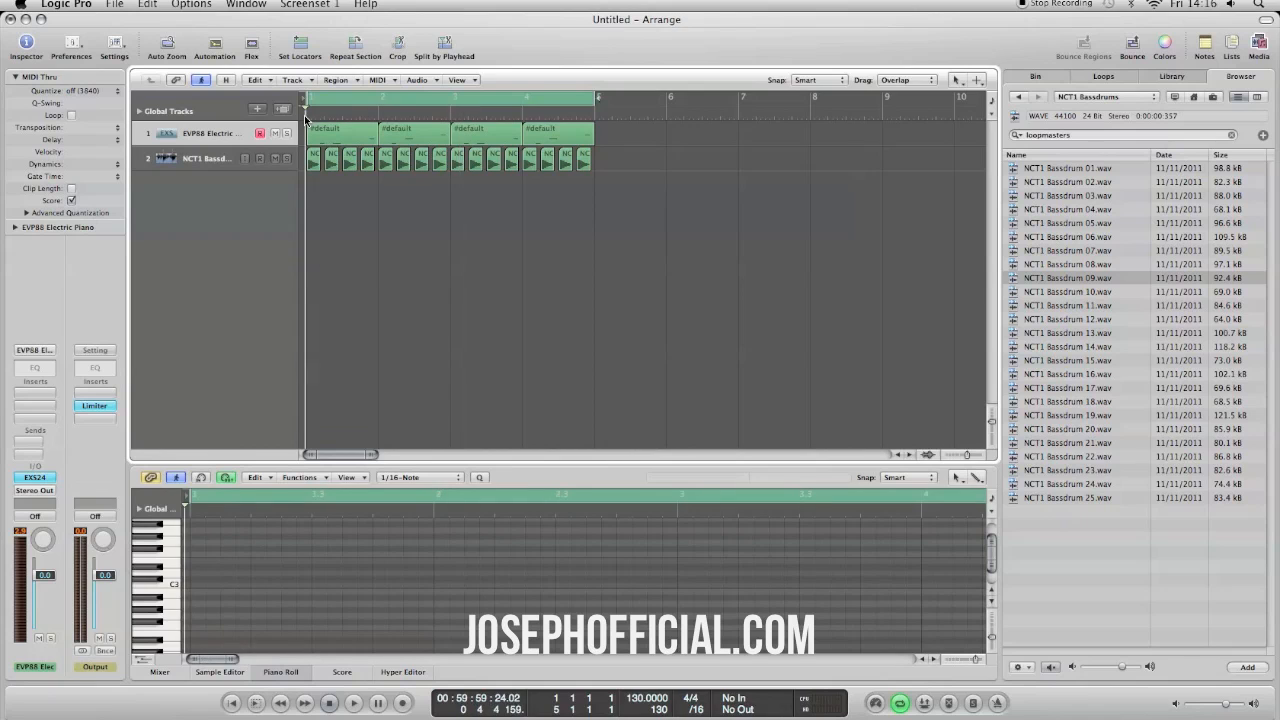
pyautogui.press('space')
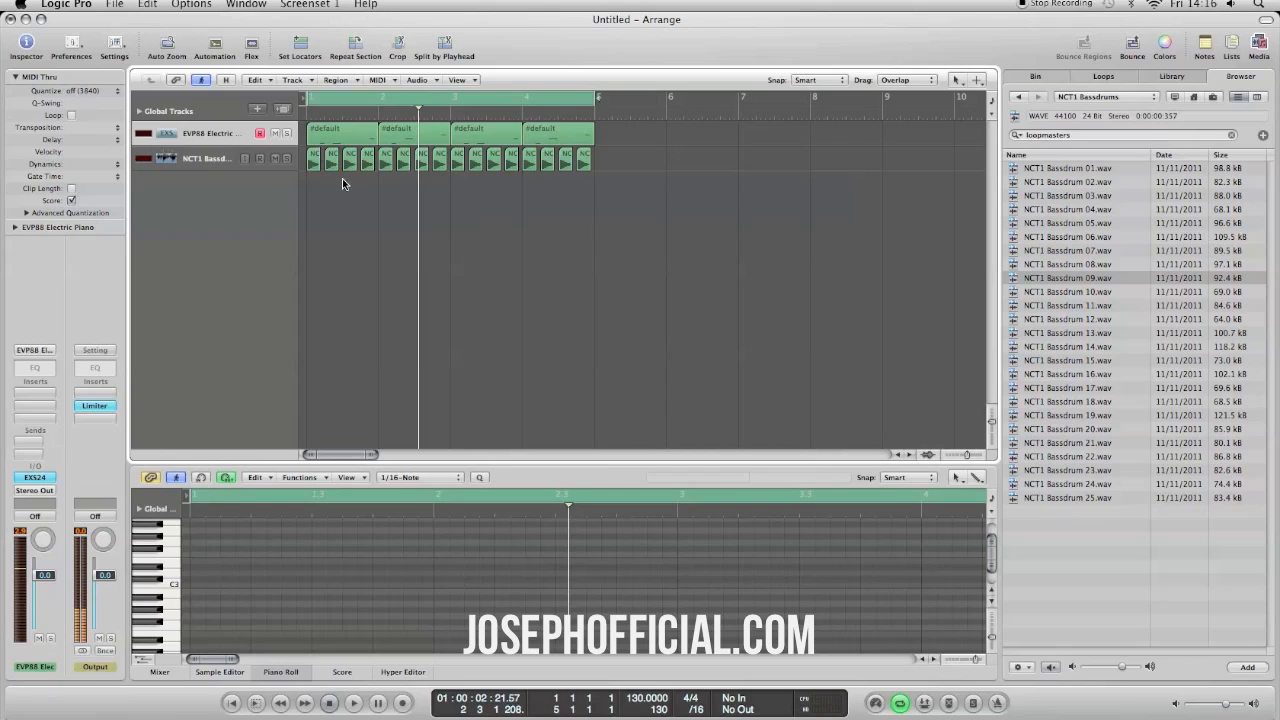
# Listen to the EXS24 track alone and together with the kick, leaving it soloed.
pyautogui.click(288, 135)
pyautogui.press('space')
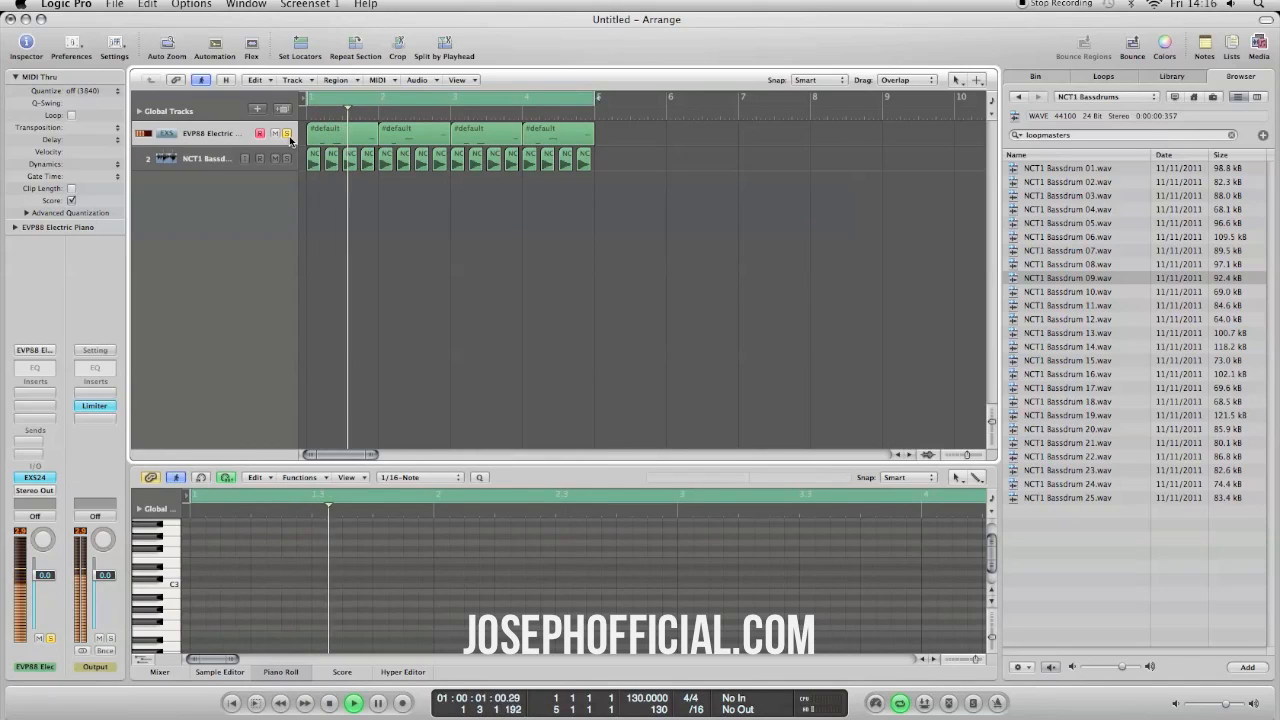
pyautogui.click(287, 134)
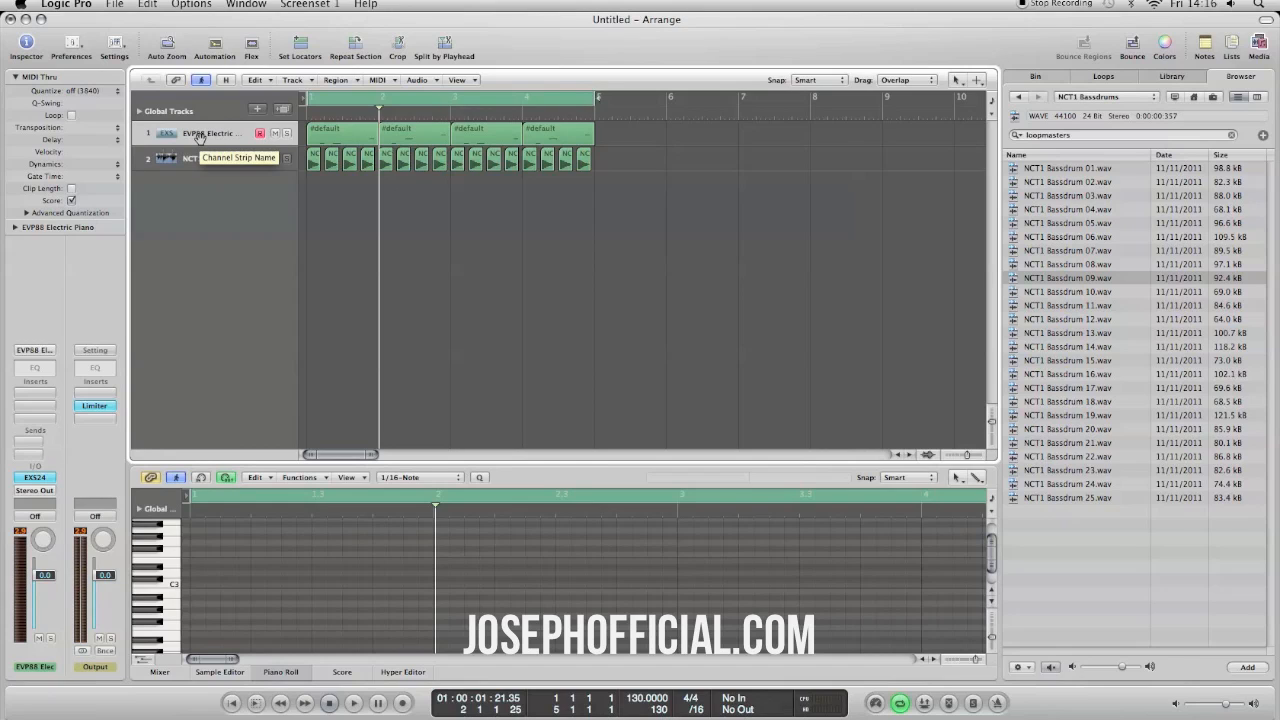
pyautogui.press('space')
pyautogui.click(287, 134)
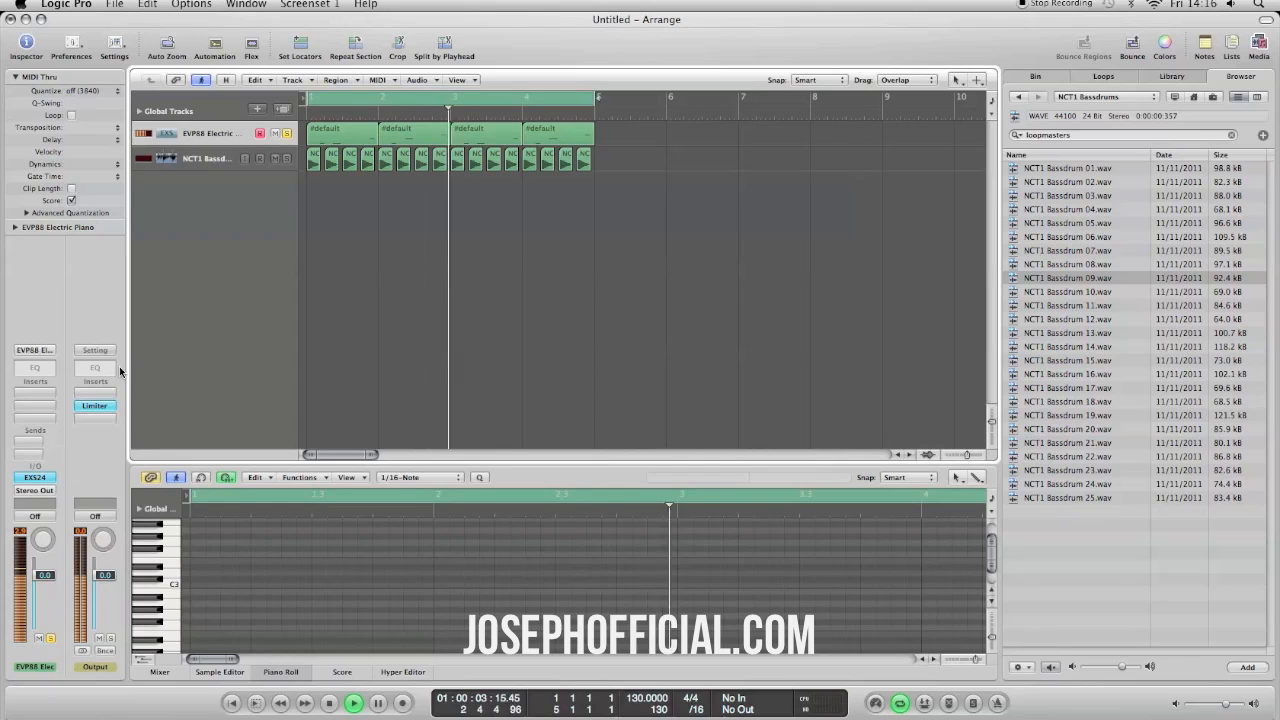
# Insert a mono Bitcrusher on the EXS24 track, set its downsampling to 15x, and close its window.
pyautogui.click(36, 399)
pyautogui.moveTo(45, 453)
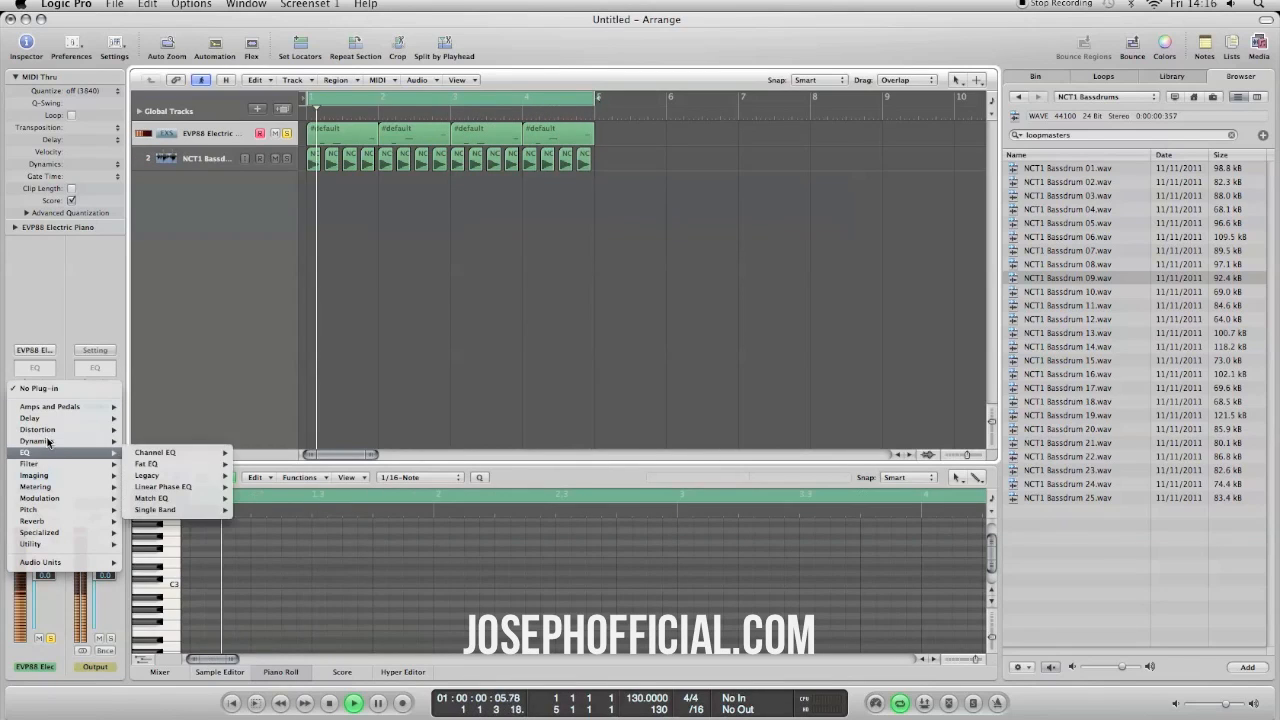
pyautogui.moveTo(46, 431)
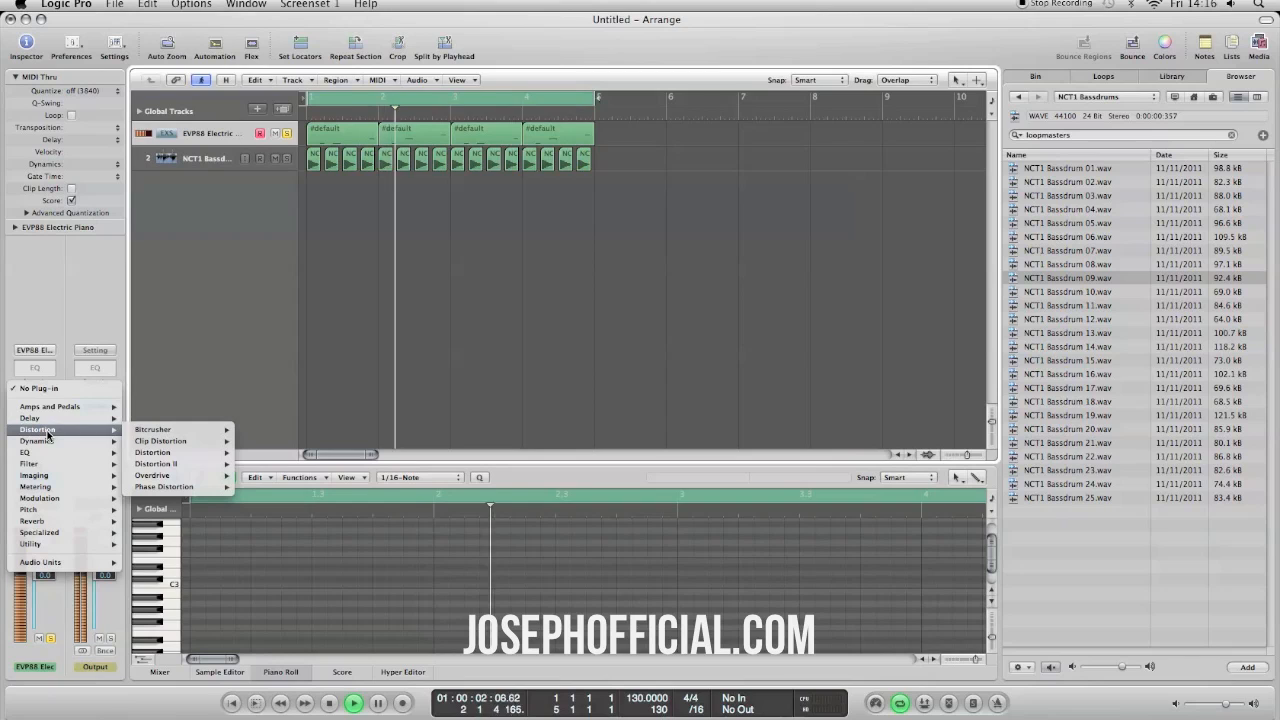
pyautogui.moveTo(234, 434)
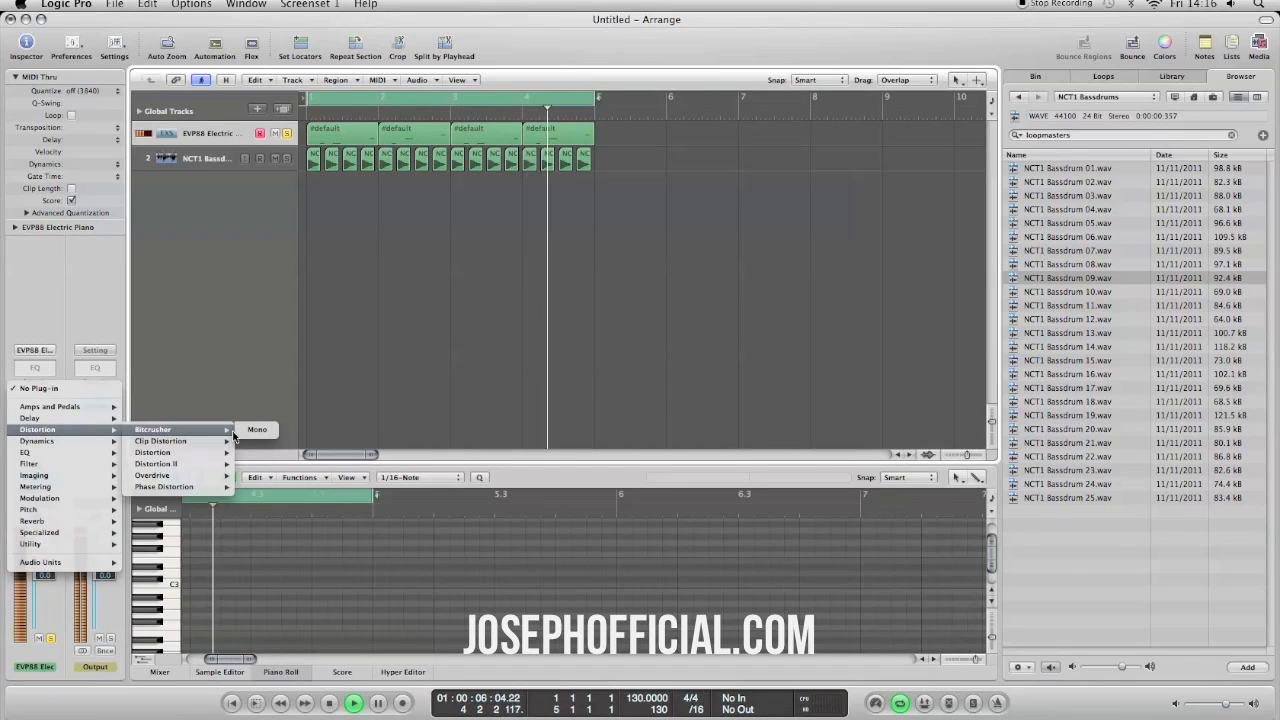
pyautogui.click(257, 429)
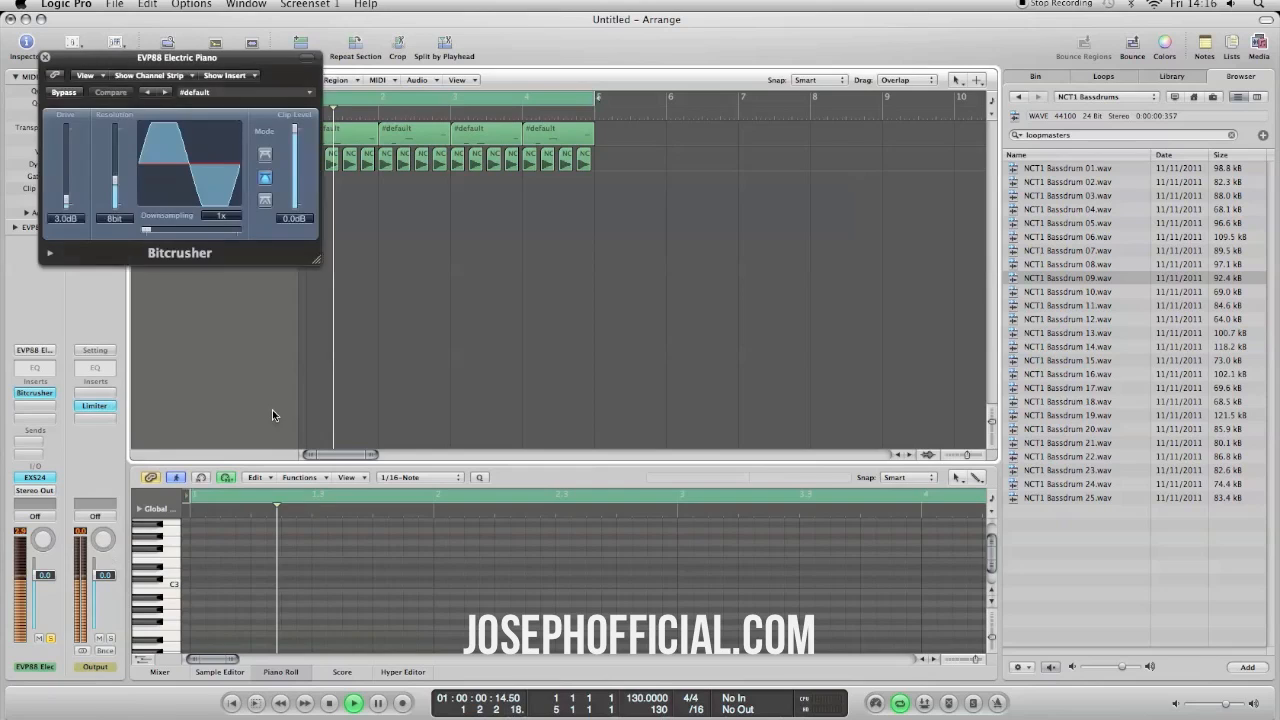
pyautogui.moveTo(148, 231); pyautogui.dragTo(179, 234)
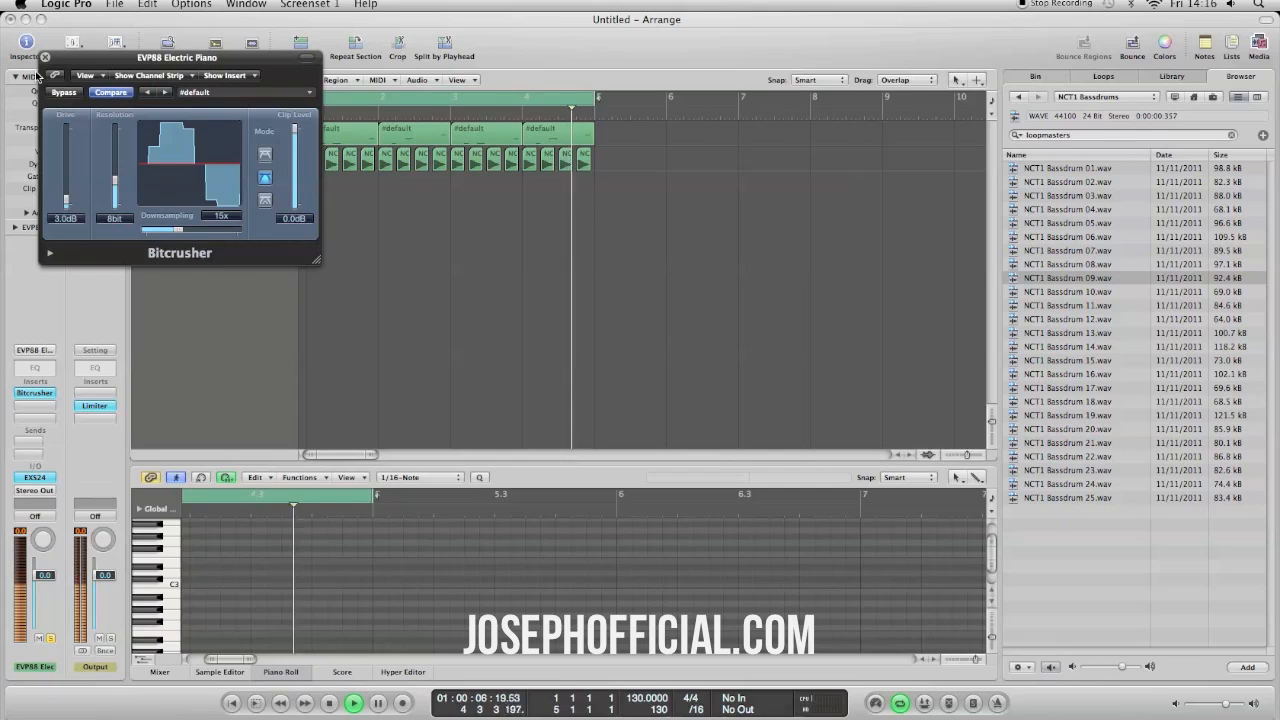
pyautogui.click(44, 57)
# Compare the bitcrushed EXS24 track with and without the kick by switching its solo off and on.
pyautogui.click(287, 134)
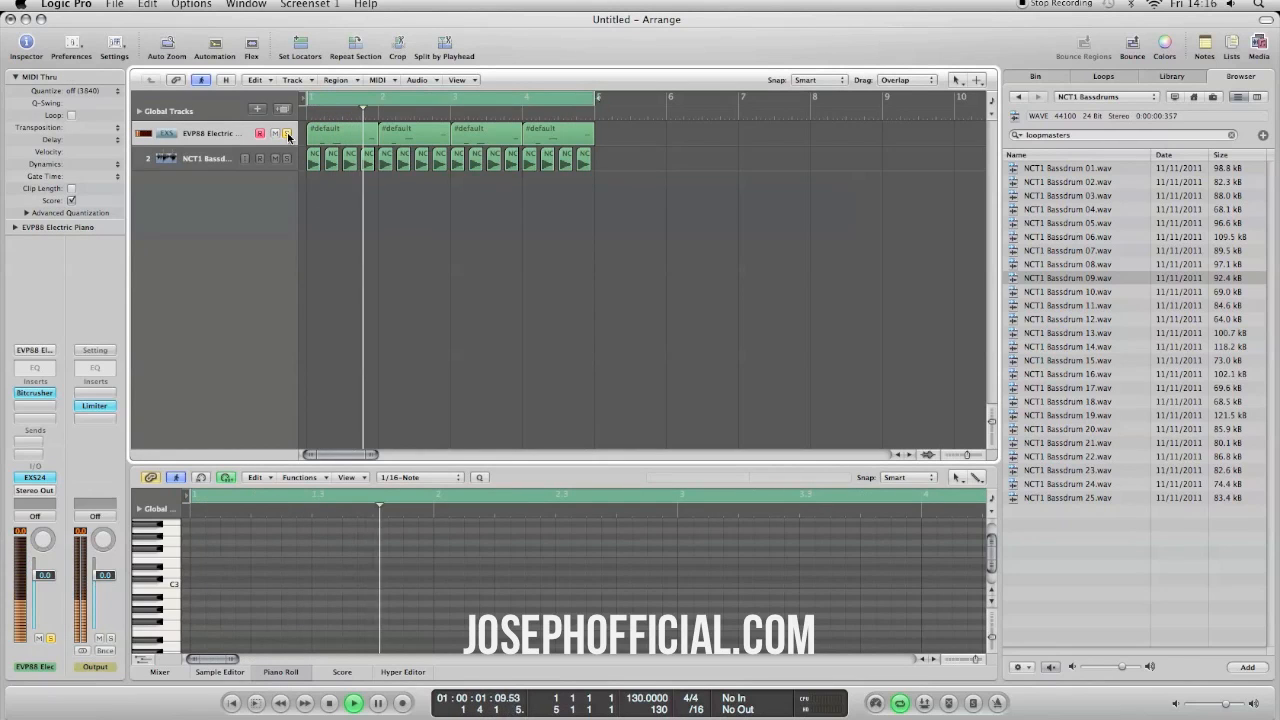
pyautogui.click(287, 134)
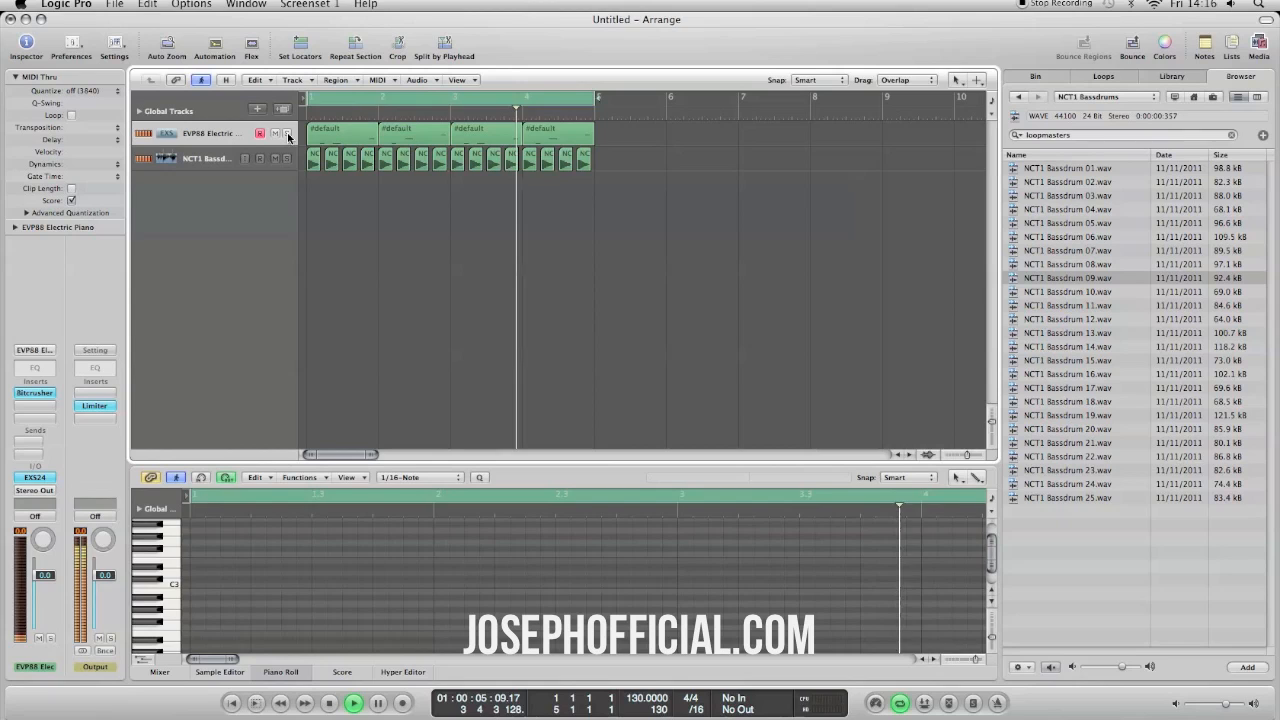
pyautogui.click(288, 134)
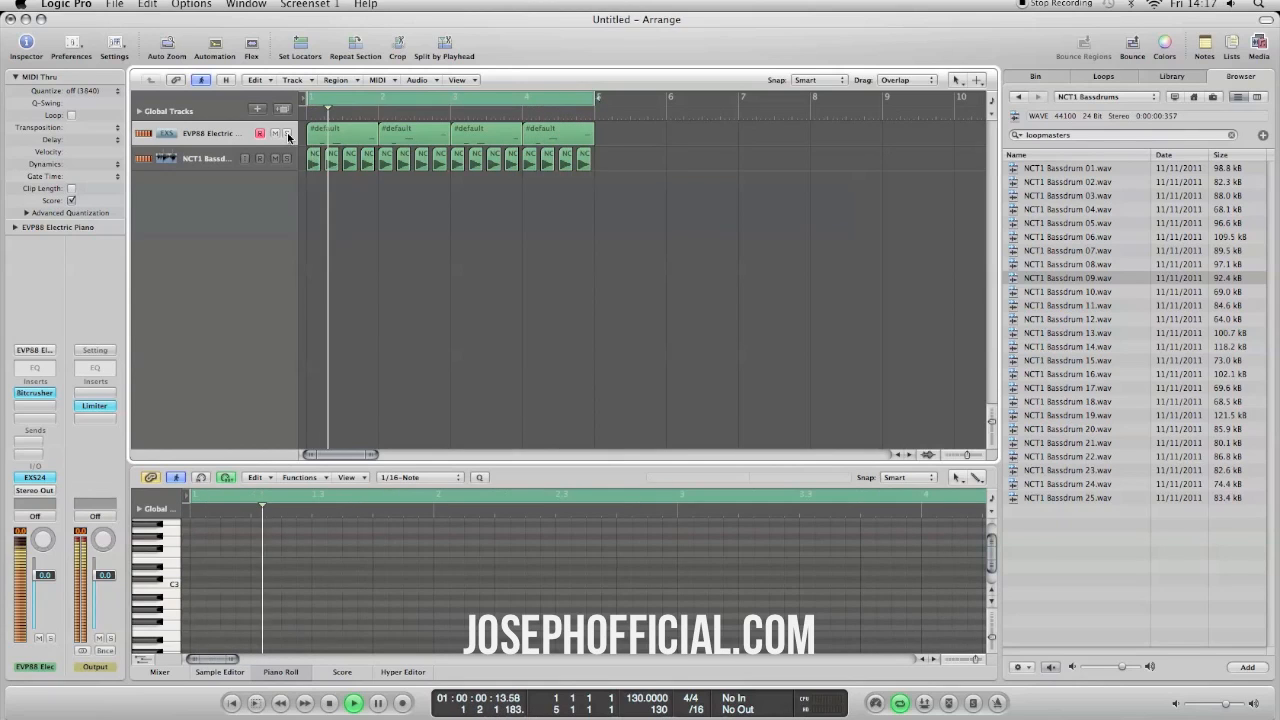
# Replace the Bitcrusher with a mono Overdrive, set its tone to 3300 Hz and drive to about 10.50 dB, and close it.
pyautogui.click(40, 395)
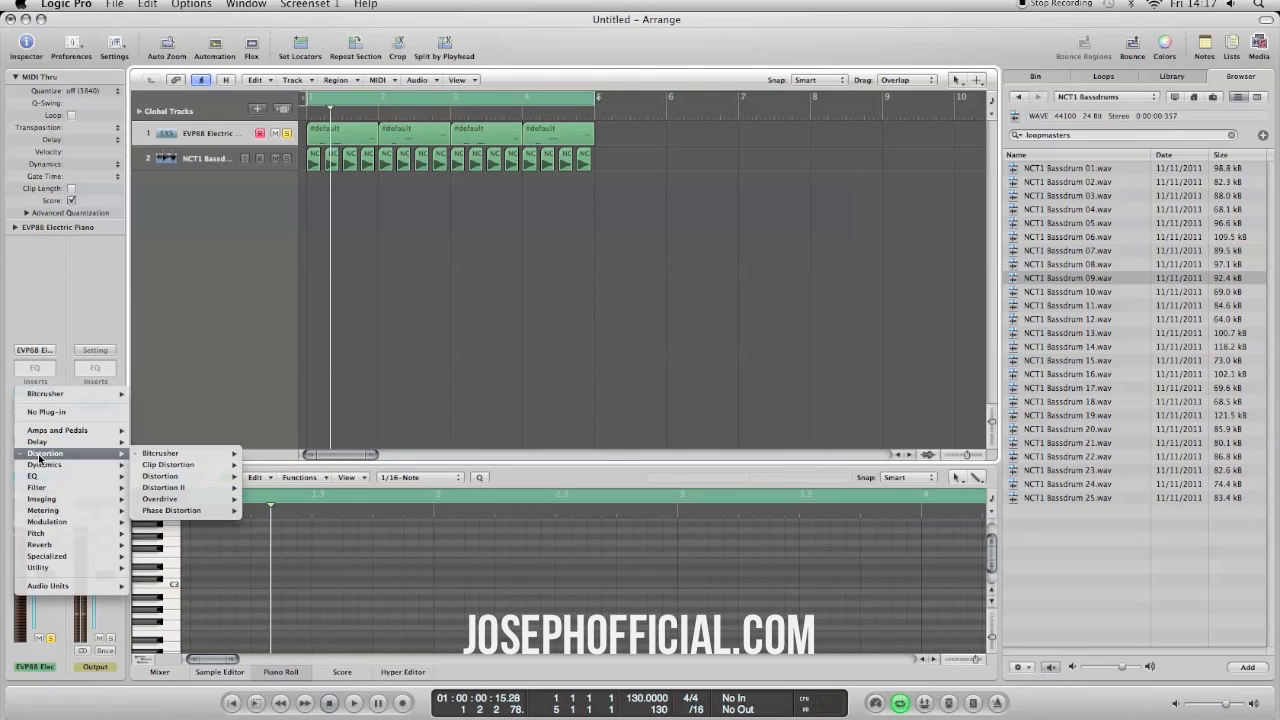
pyautogui.moveTo(180, 499)
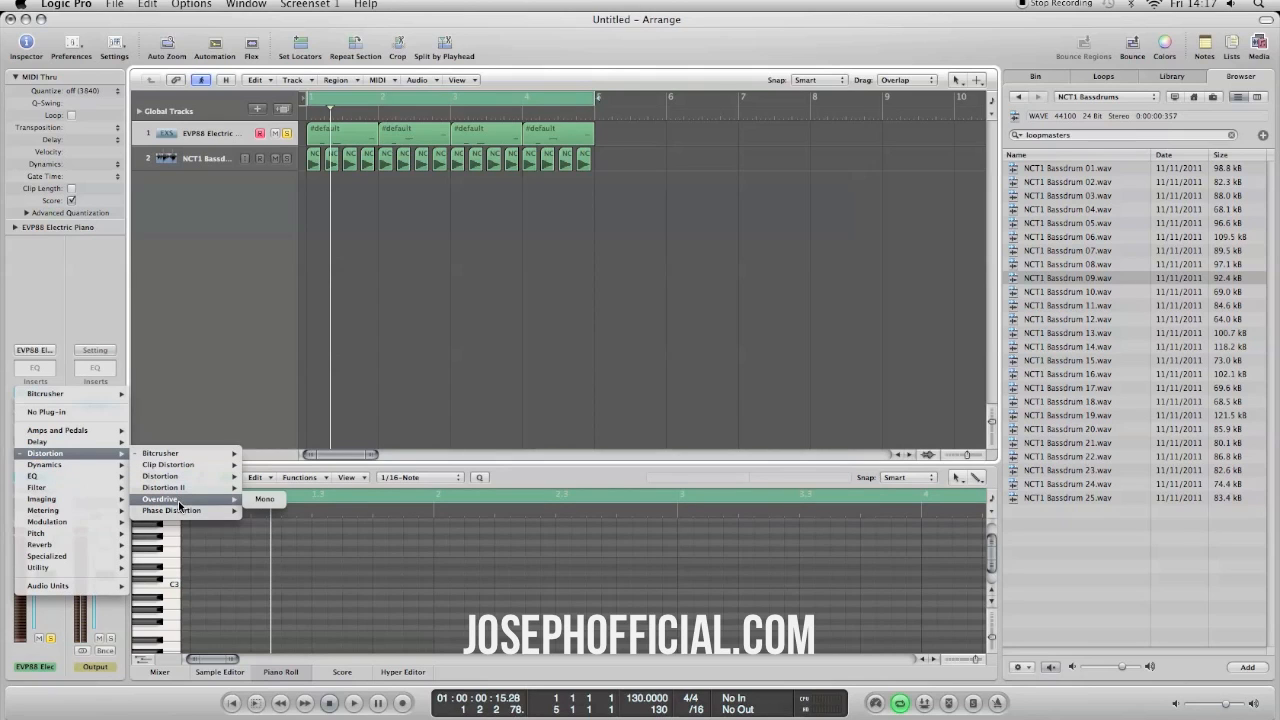
pyautogui.click(264, 499)
pyautogui.press('space')
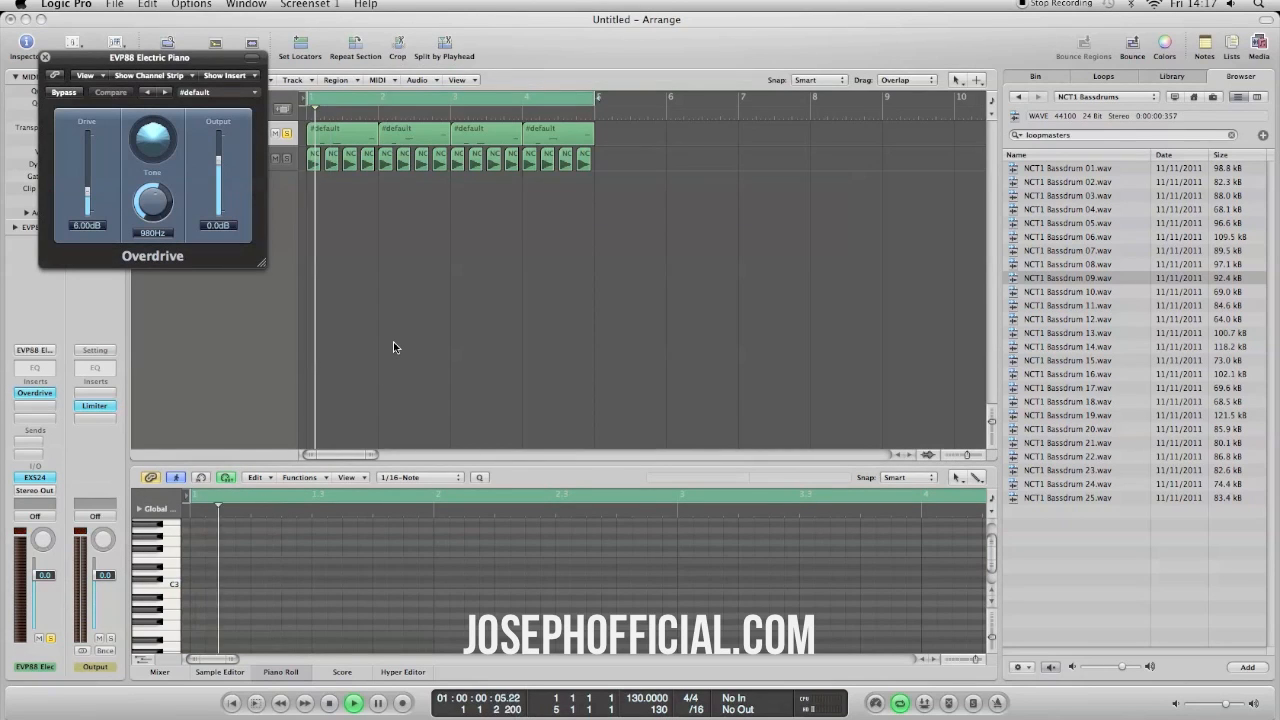
pyautogui.moveTo(154, 210); pyautogui.dragTo(88, 174)
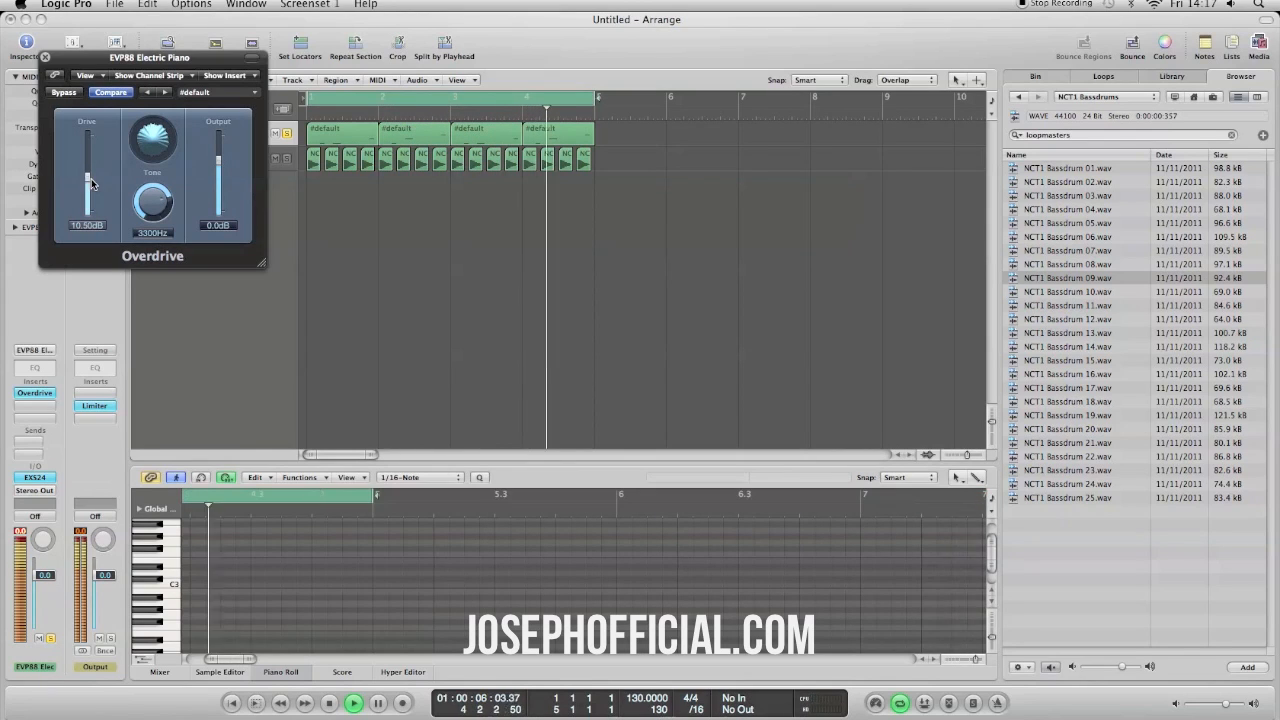
pyautogui.click(43, 58)
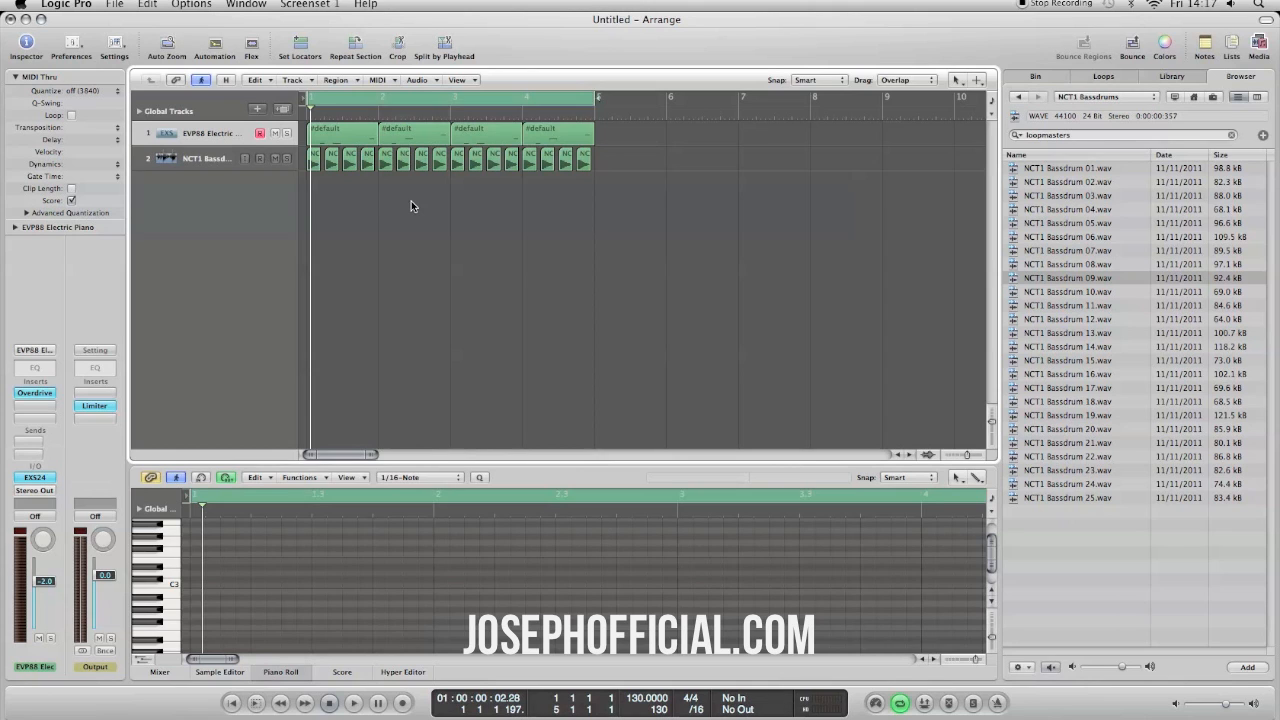
# During playback, set the Overdrive's tone to 4400 Hz and drive to 7.00 dB, close it, and lower the EXS24 track's volume to -3.0 dB.
pyautogui.press('space')
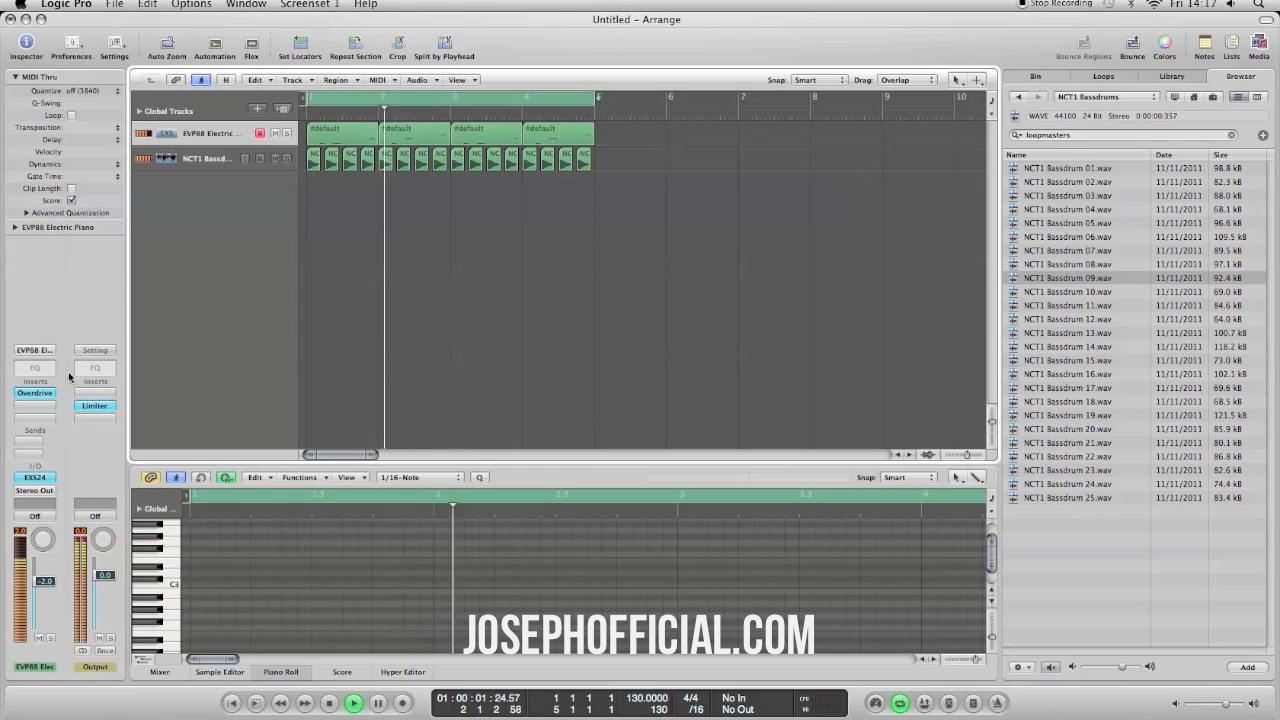
pyautogui.click(33, 393)
pyautogui.moveTo(153, 200)
pyautogui.mouseDown()
pyautogui.moveTo(153, 180)
pyautogui.moveTo(152, 205)
pyautogui.mouseUp()
pyautogui.moveTo(86, 176); pyautogui.dragTo(86, 196)
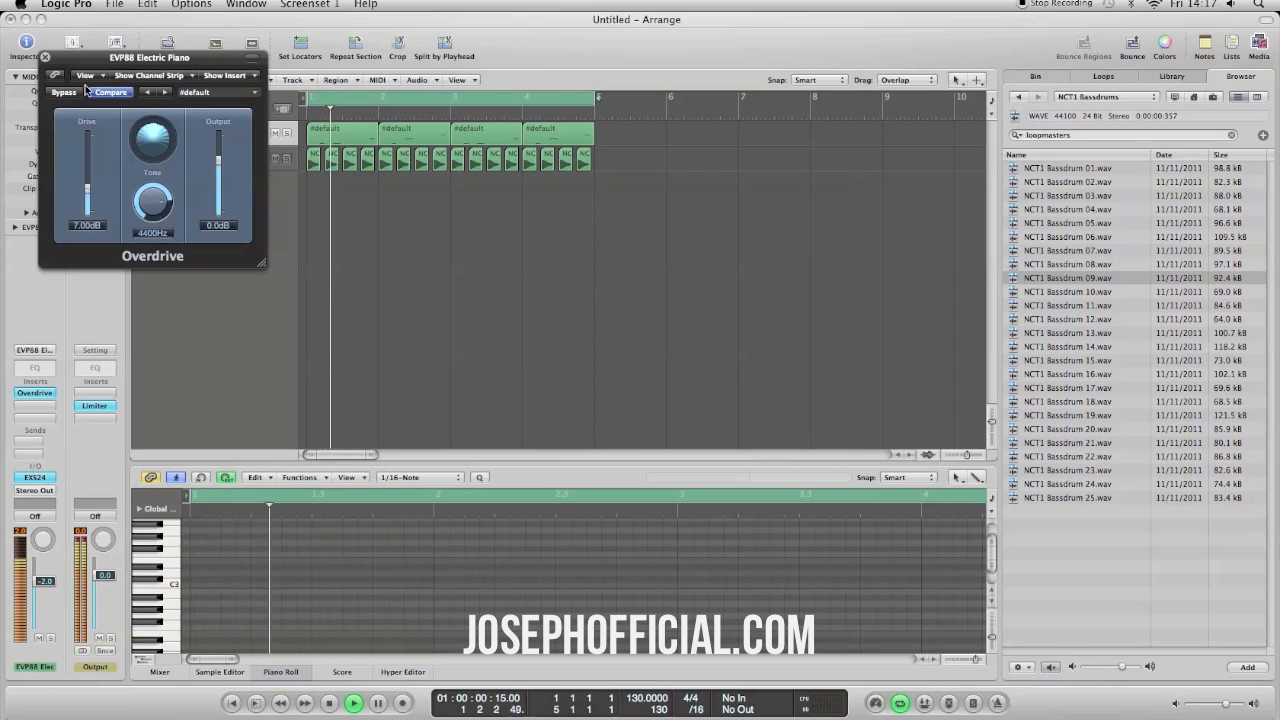
pyautogui.click(45, 58)
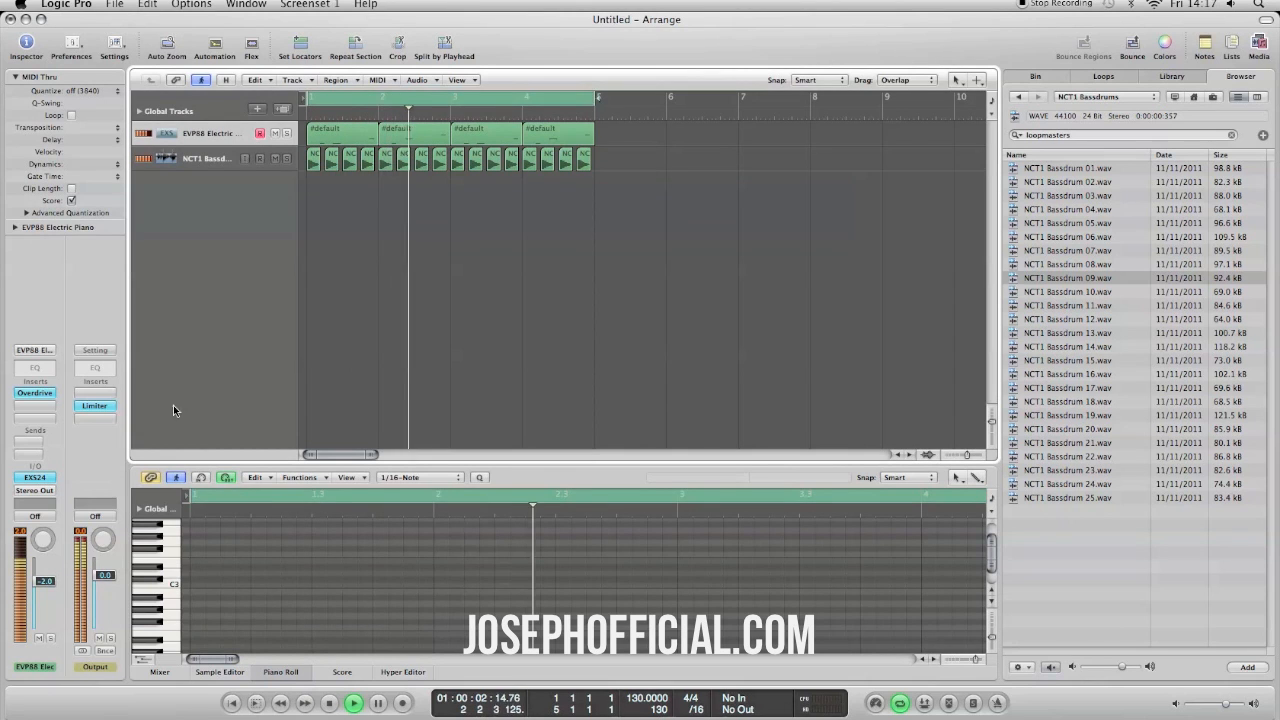
pyautogui.moveTo(45, 590); pyautogui.dragTo(45, 593)
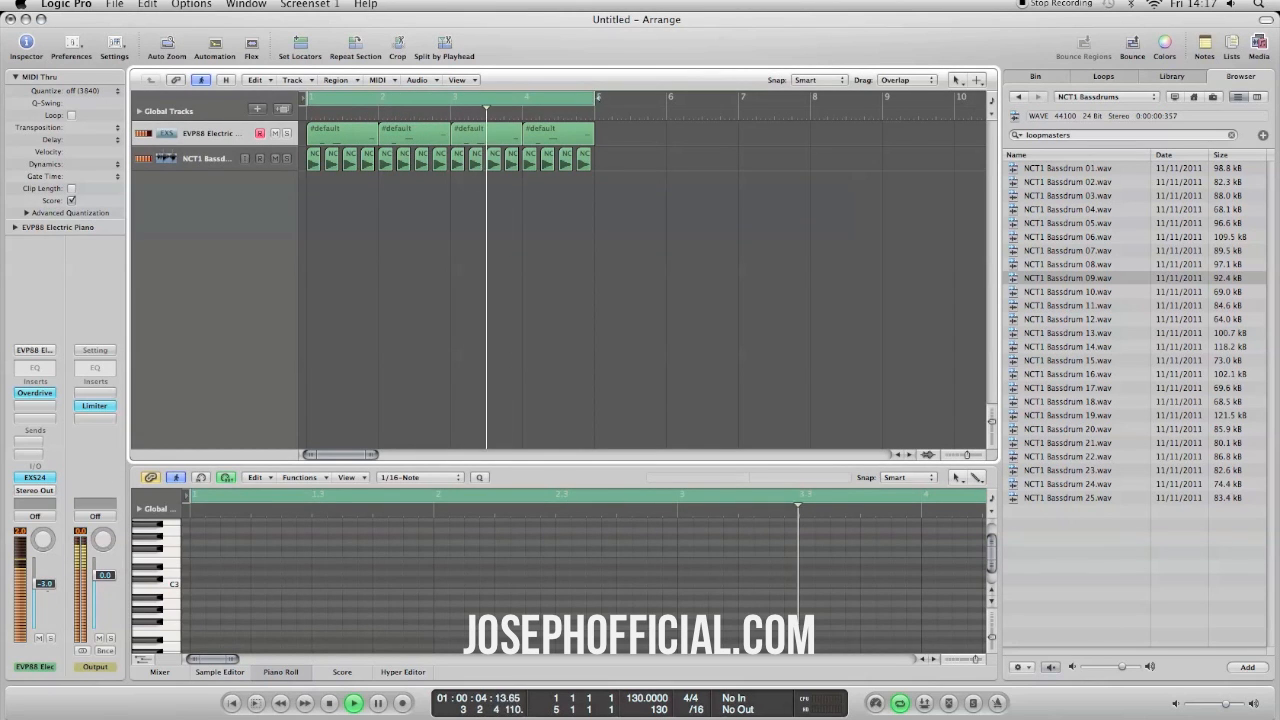
# Replace the Overdrive on the EXS24 track with a mono AutoFilter.
pyautogui.click(44, 396)
pyautogui.moveTo(44, 467)
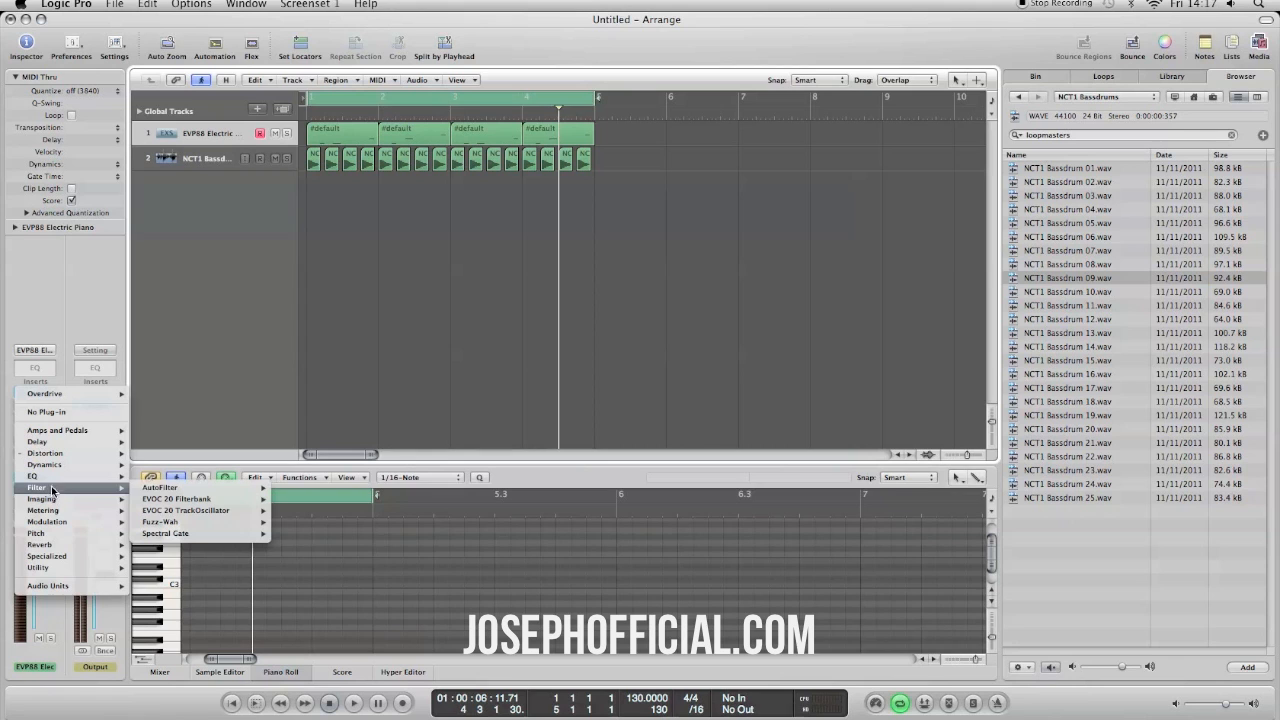
pyautogui.moveTo(208, 489)
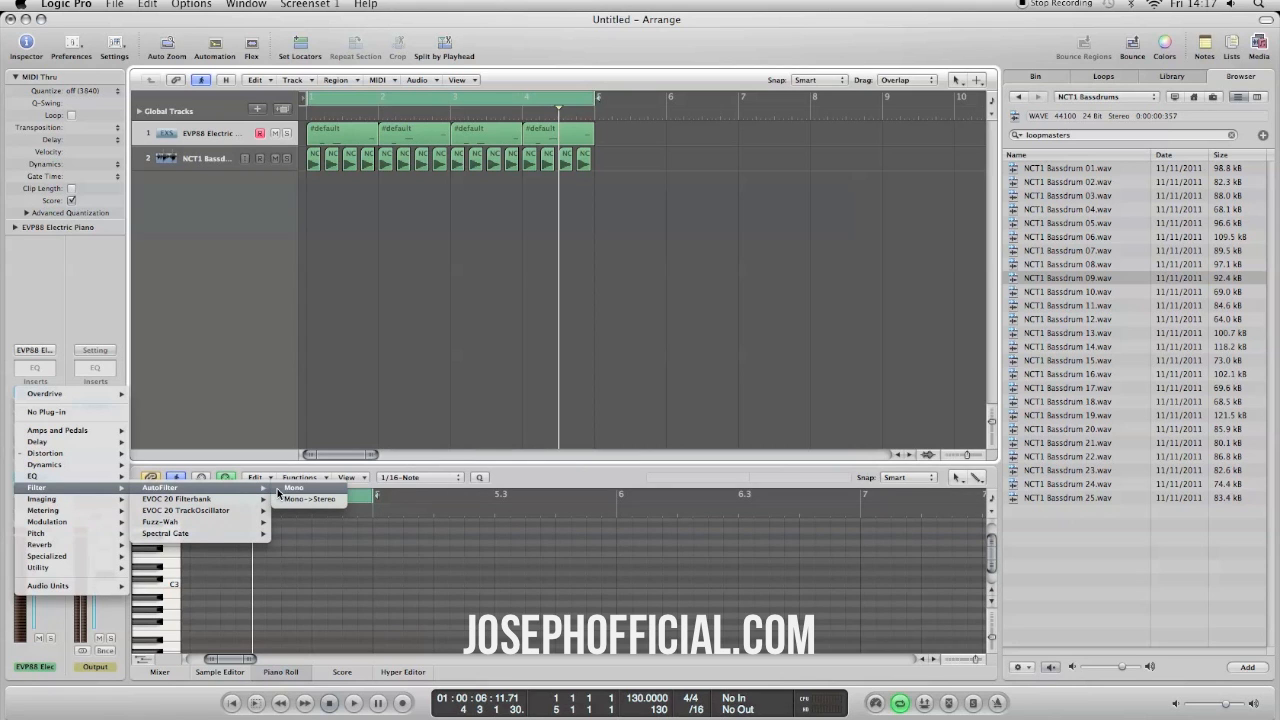
pyautogui.click(290, 488)
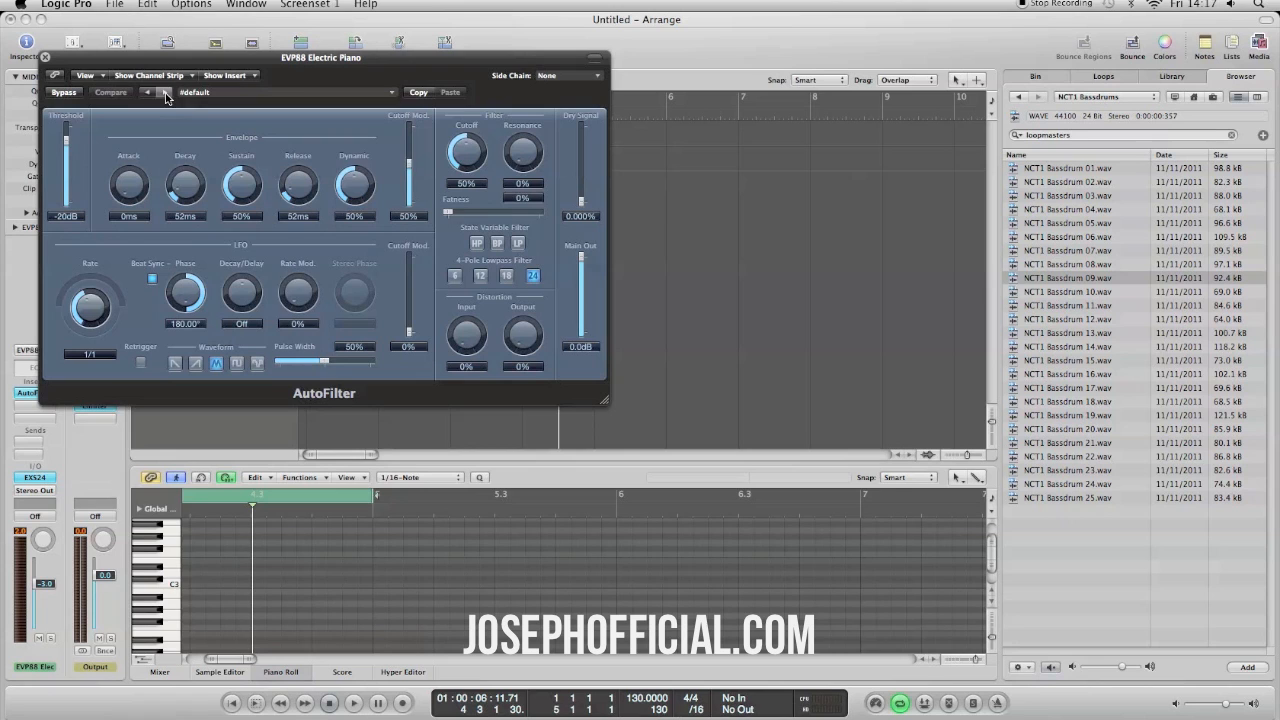
# Audition the AutoFilter presets Always Rising Filter and Constant Rise Four Bars during playback, load Dirty Filter, and close the plug-in window.
pyautogui.click(166, 93)
pyautogui.press('space')
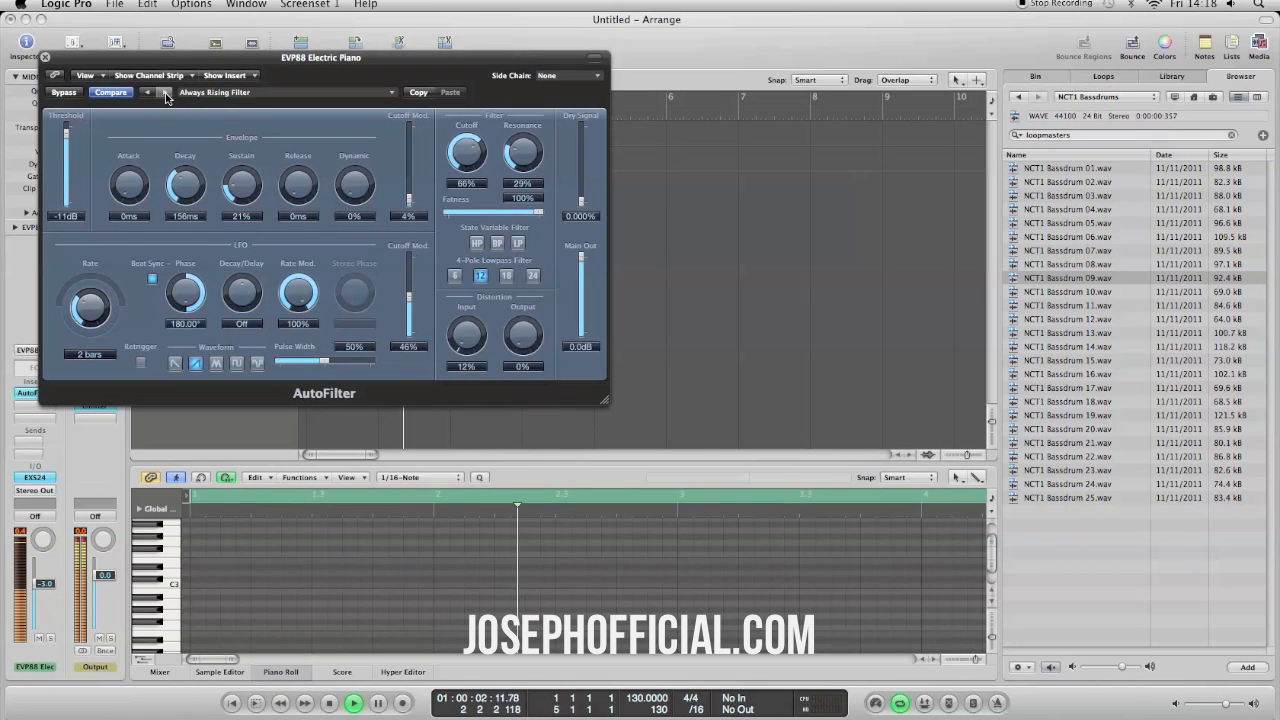
pyautogui.click(166, 93)
pyautogui.click(205, 92)
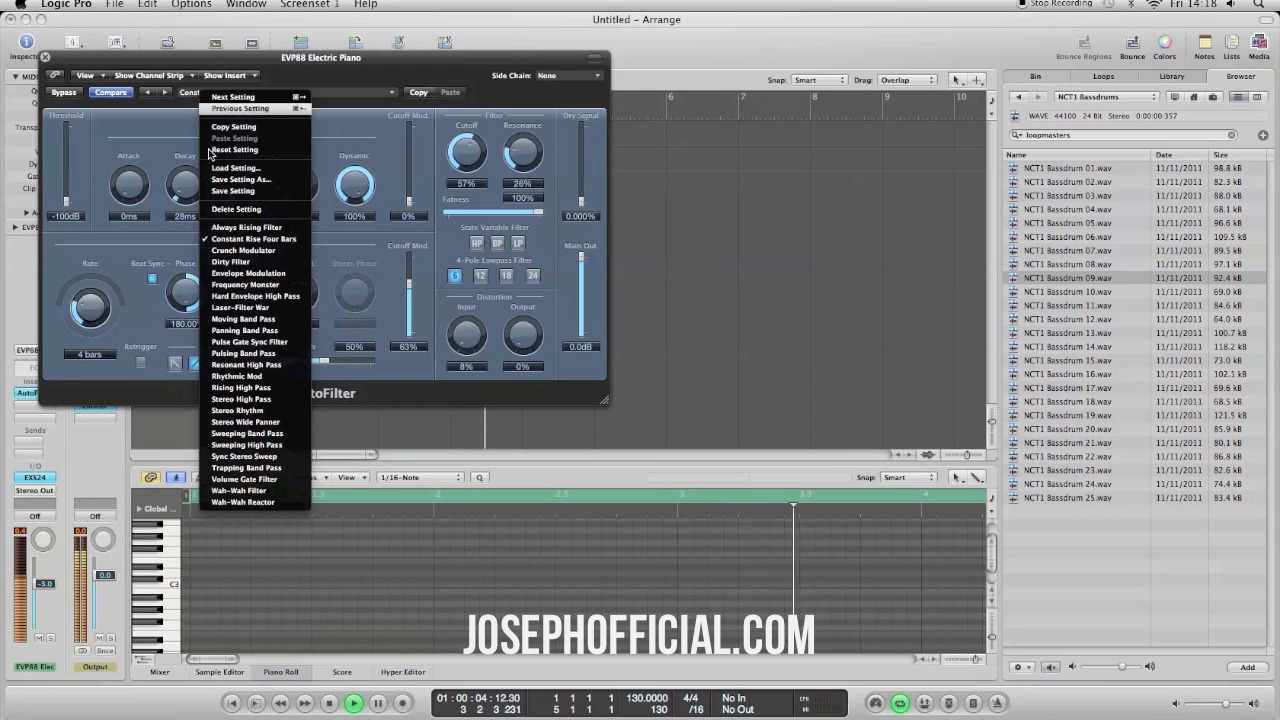
pyautogui.click(233, 262)
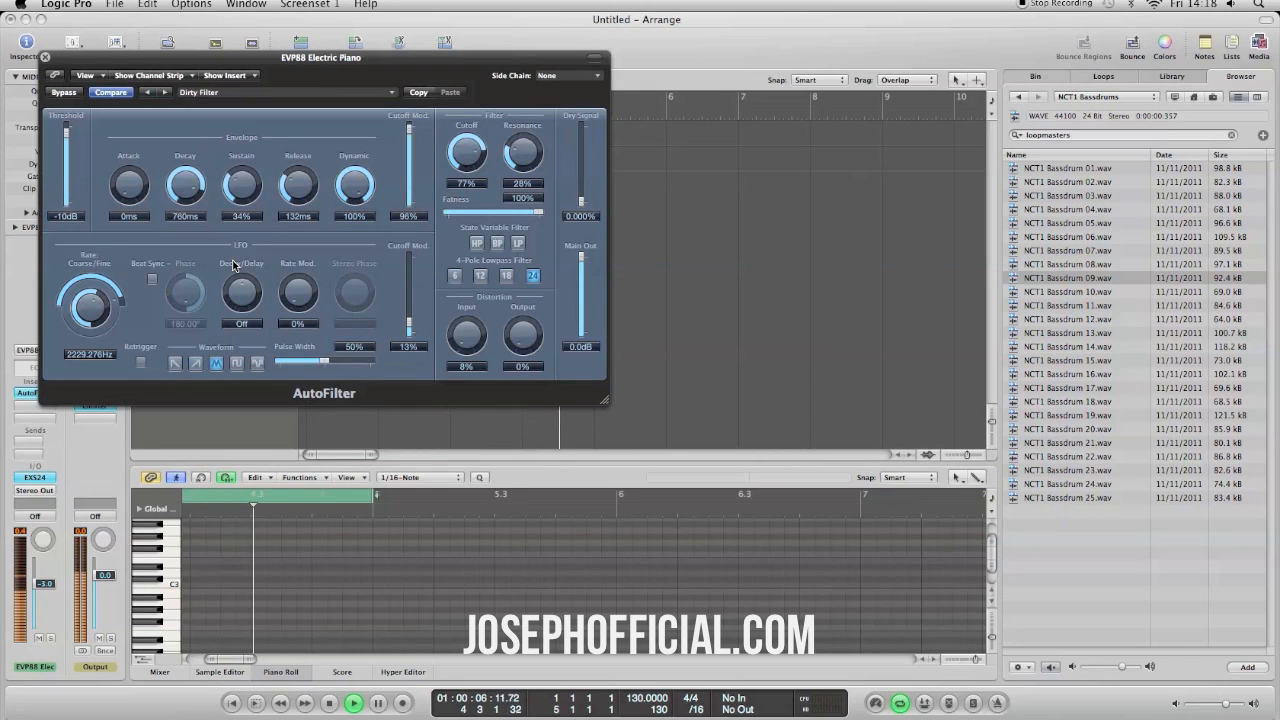
pyautogui.click(45, 58)
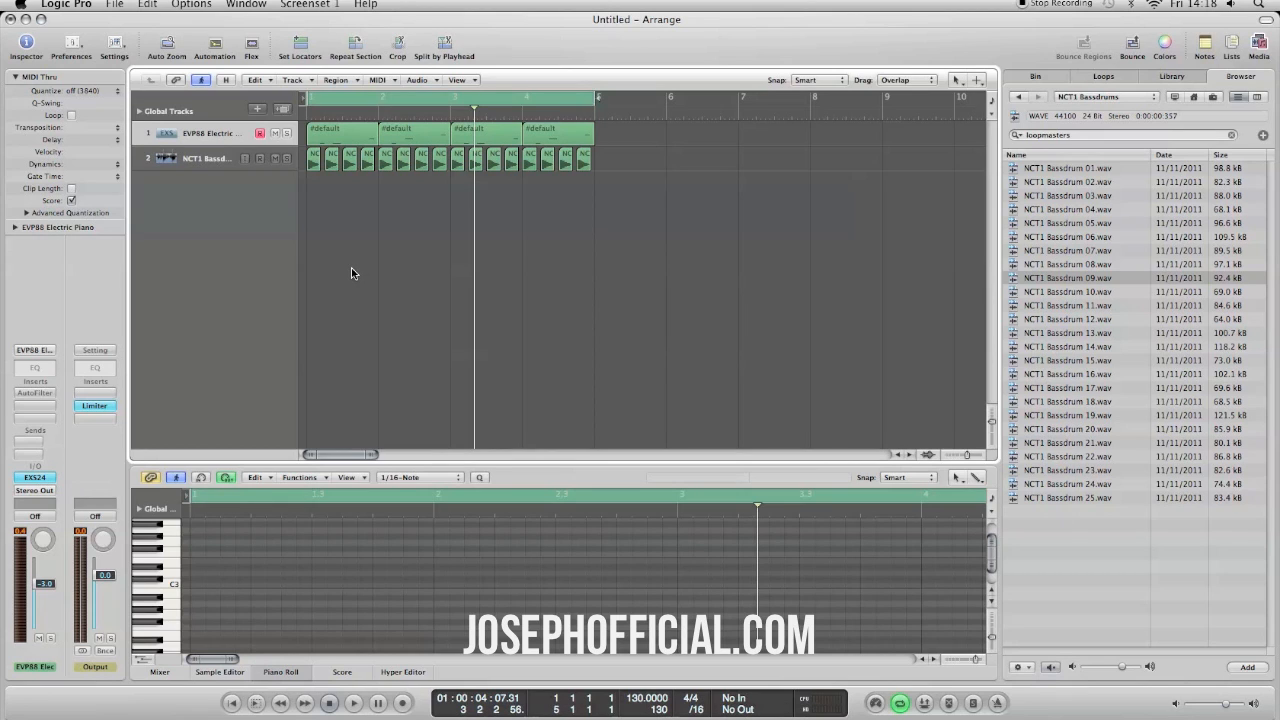
pyautogui.click(303, 114)
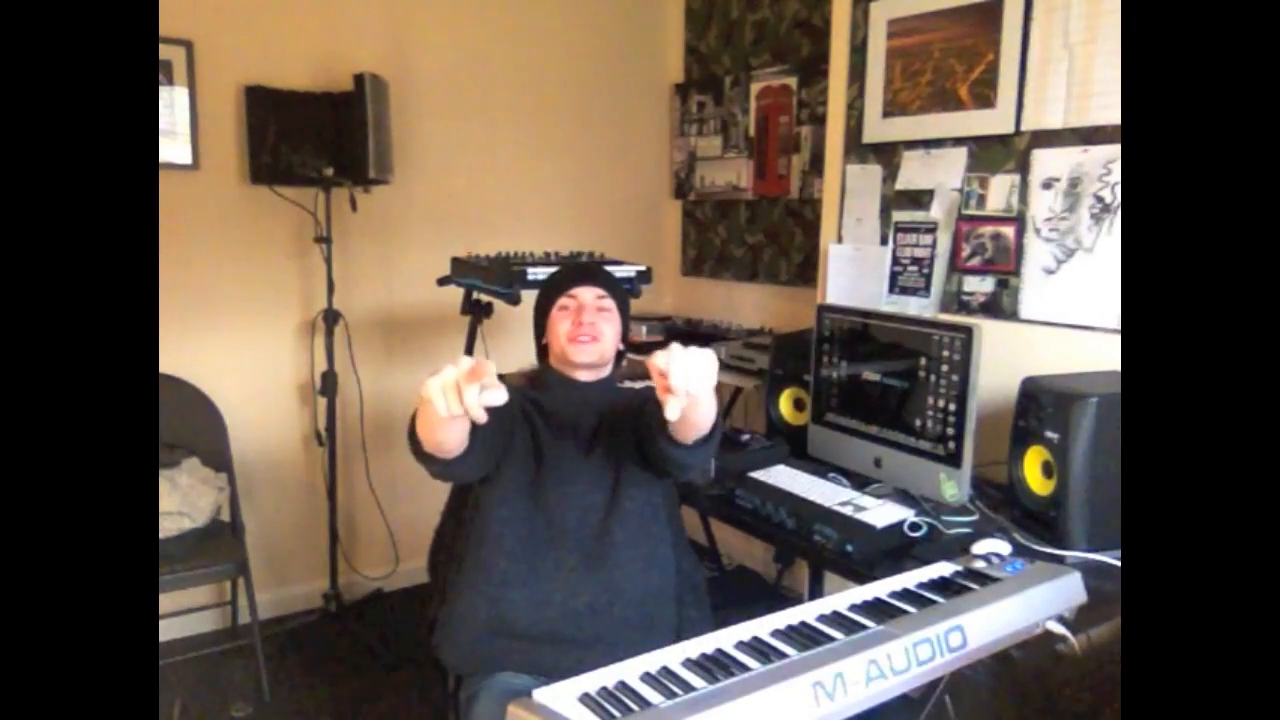